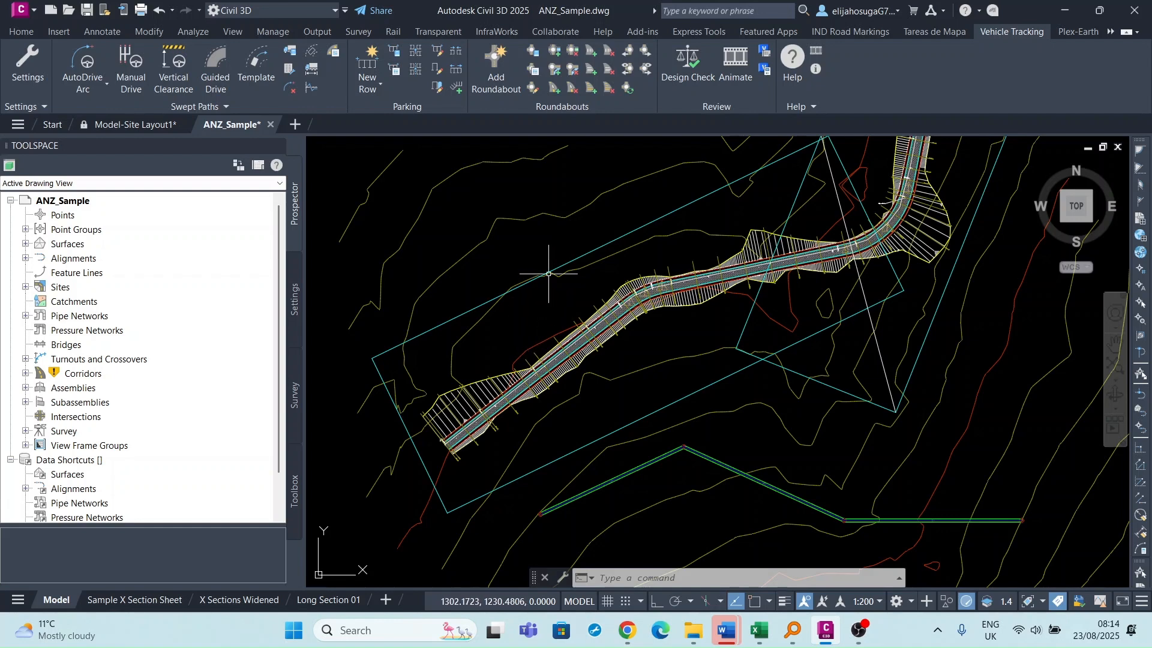
Step: Examine the road corridor in plan from its start through the first bend
scroll(592, 282, down, 2)
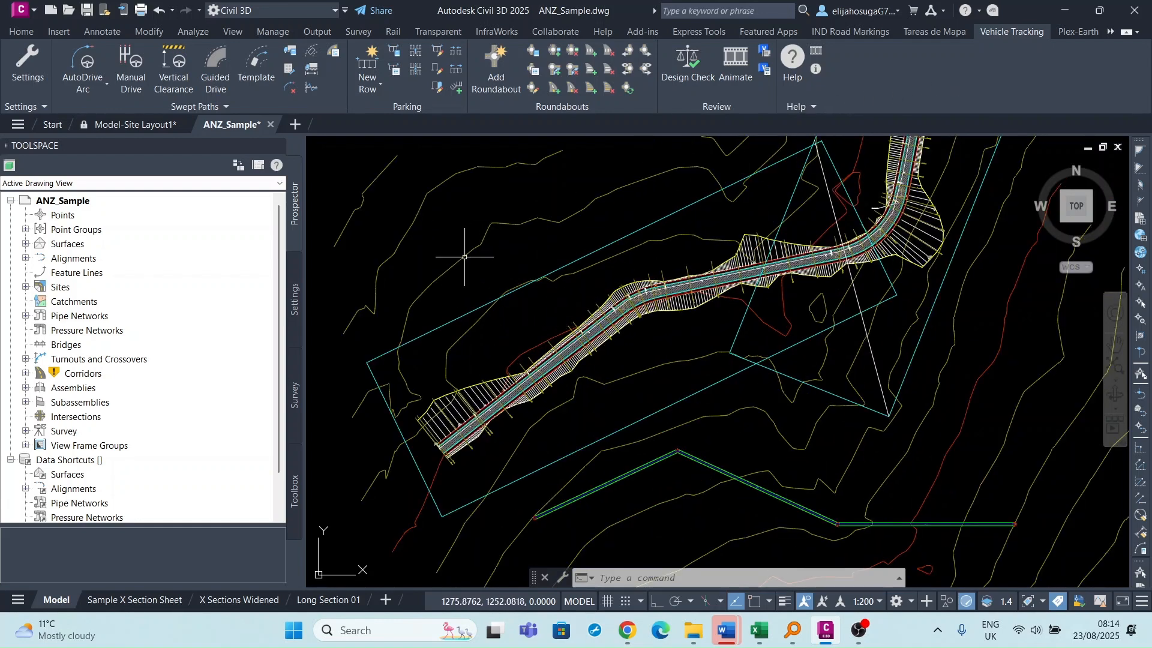
click(59, 31)
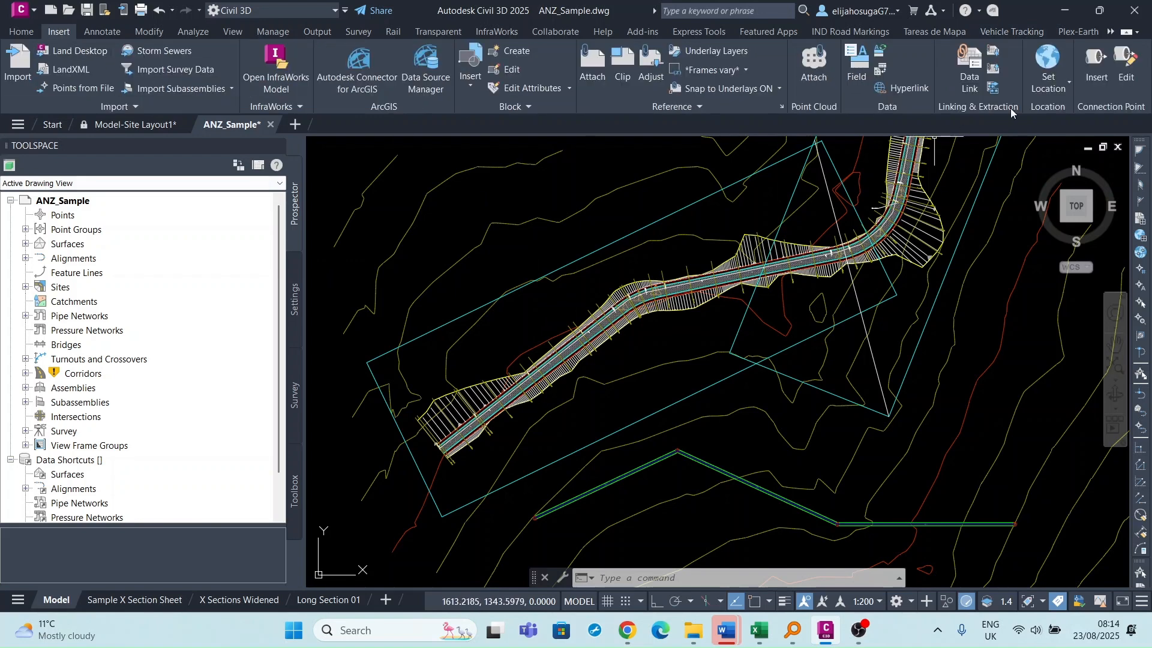
click(1012, 31)
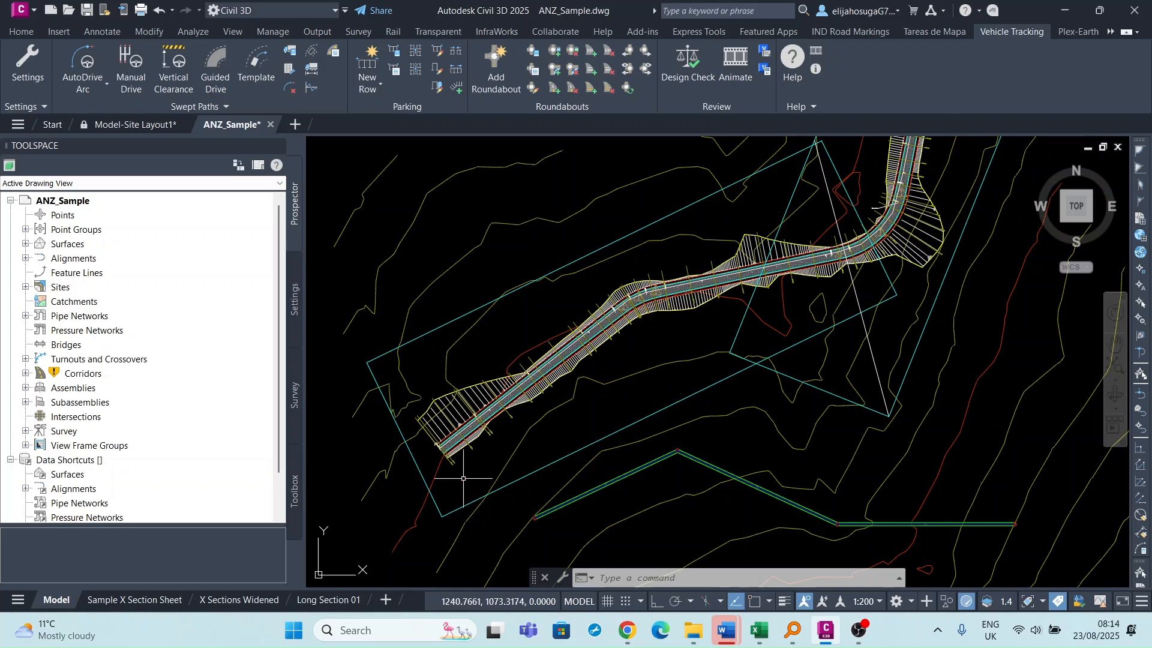
scroll(510, 404, up, 3)
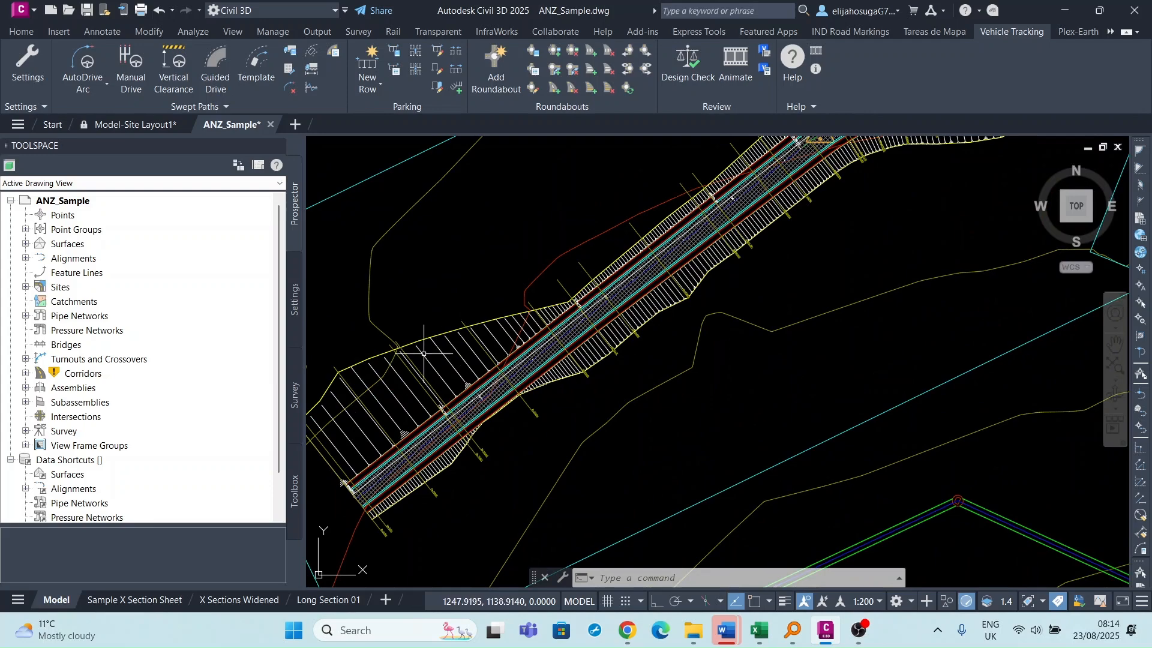
scroll(560, 334, up, 2)
scroll(458, 314, up, 3)
scroll(489, 324, down, 6)
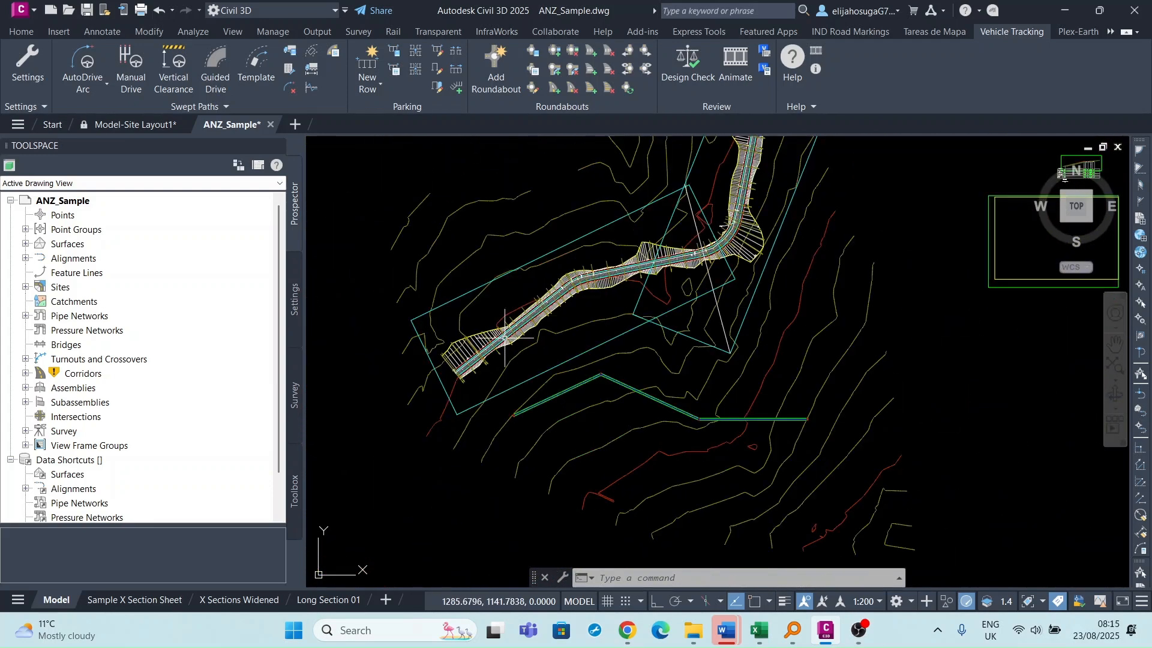
scroll(591, 279, up, 5)
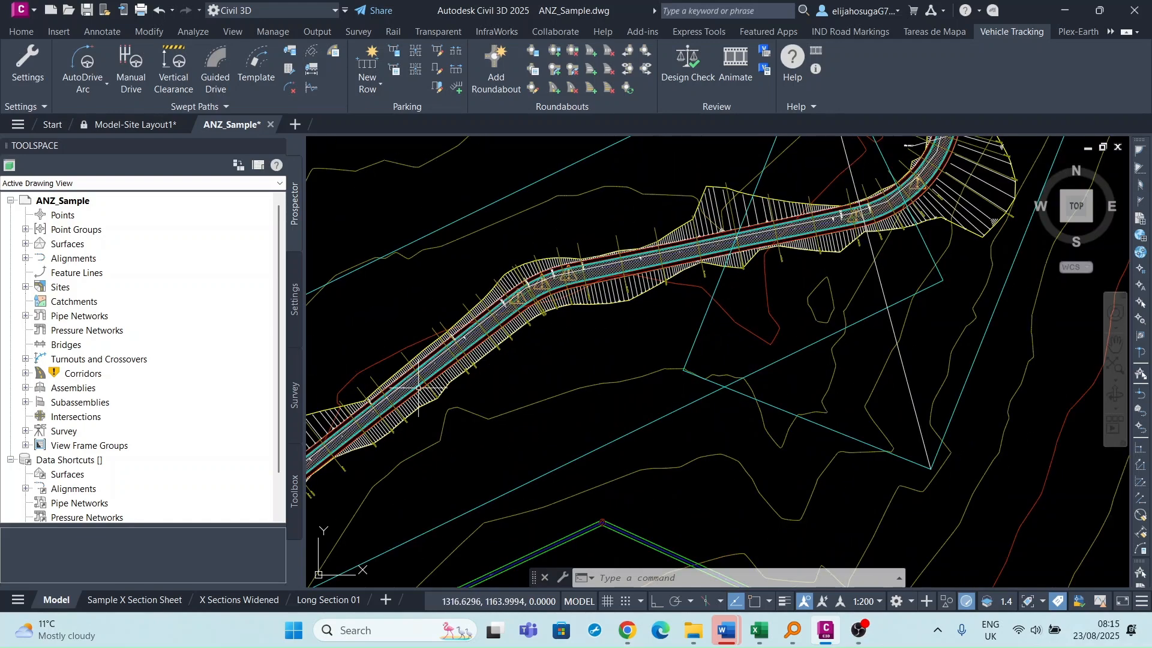
scroll(537, 416, up, 2)
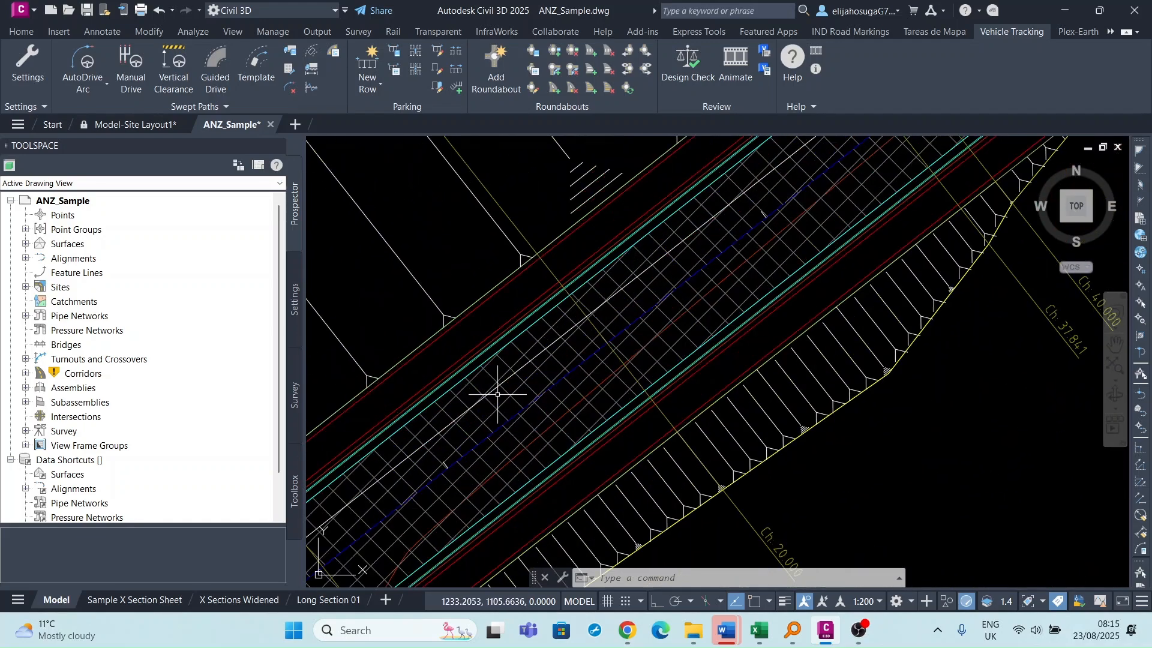
Step: Select the polyline running along the road corridor and examine its path through the first bend and back to its start
click(505, 381)
scroll(503, 427, down, 6)
scroll(502, 380, up, 4)
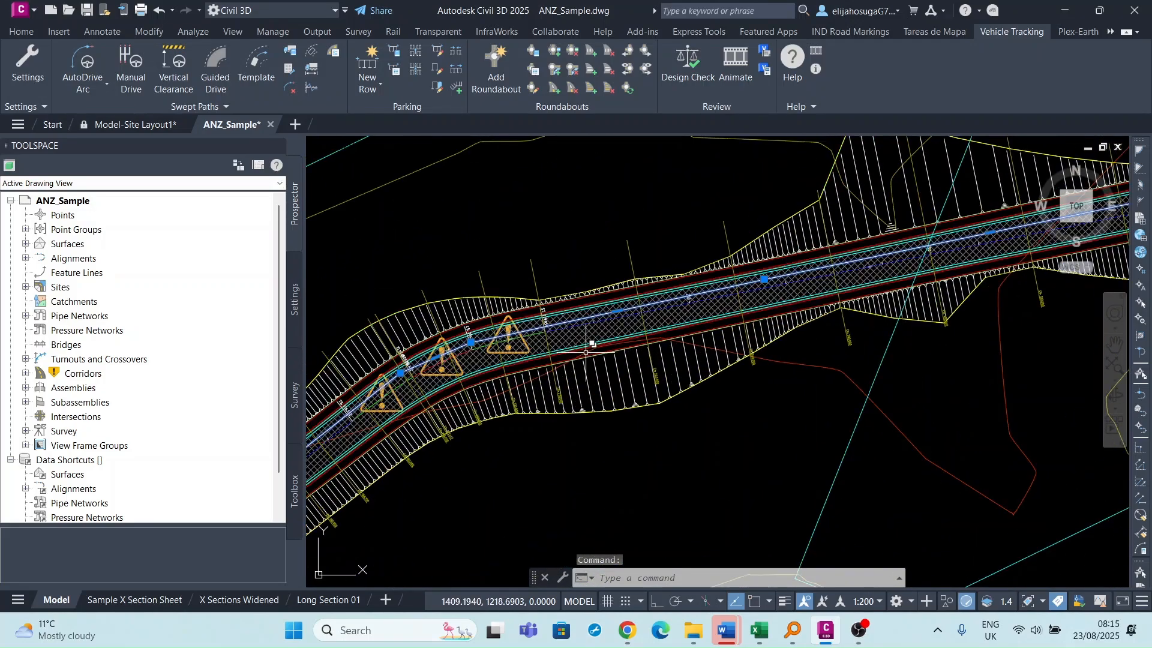
scroll(504, 398, up, 5)
scroll(497, 403, down, 2)
middle_drag(505, 418, 571, 466)
middle_drag(646, 326, 561, 404)
scroll(613, 367, up, 5)
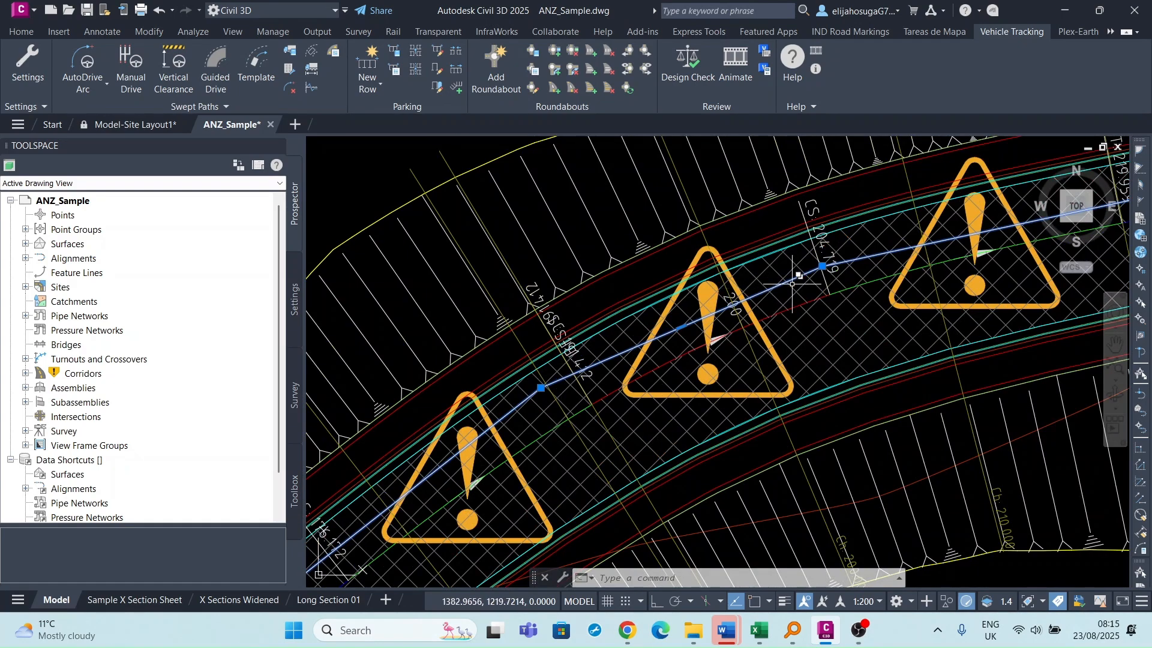
scroll(822, 278, down, 8)
scroll(821, 278, down, 2)
middle_drag(822, 278, 703, 318)
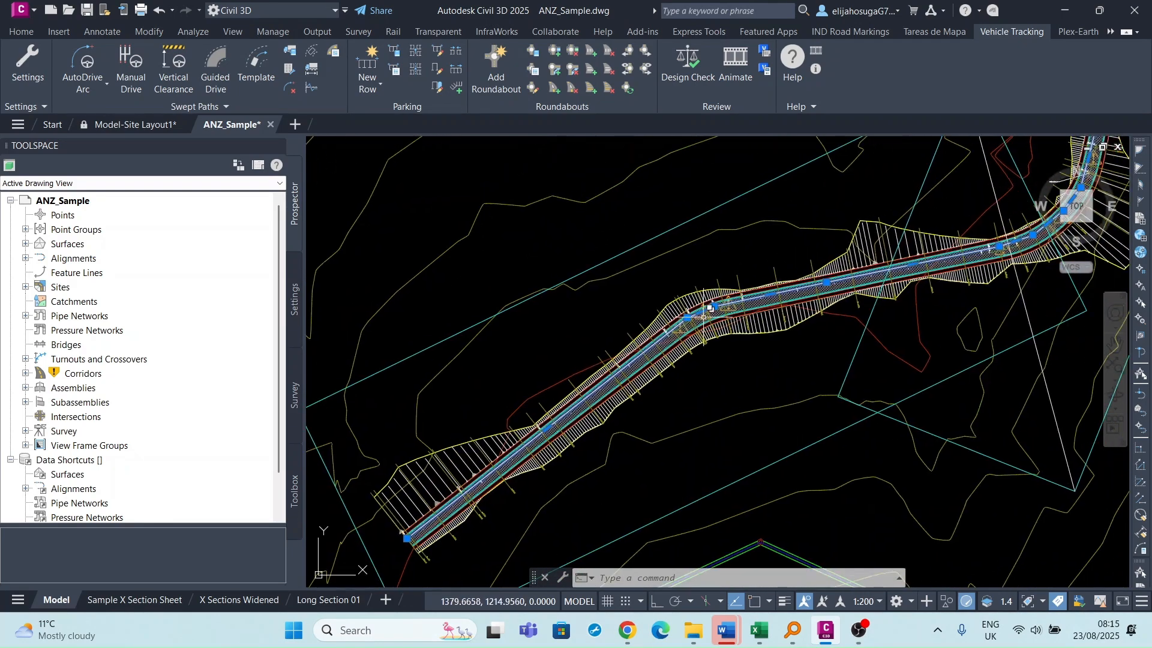
scroll(769, 297, up, 7)
middle_drag(768, 297, 662, 317)
scroll(728, 307, down, 3)
scroll(659, 332, down, 4)
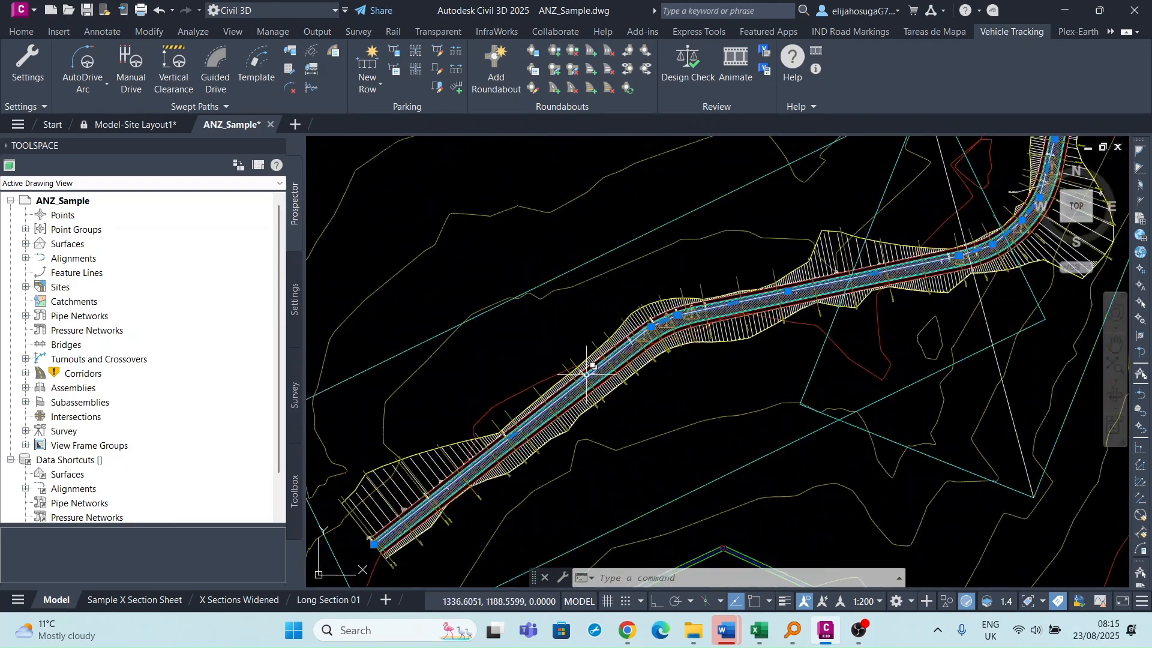
scroll(665, 352, up, 5)
scroll(510, 340, down, 2)
scroll(573, 324, up, 4)
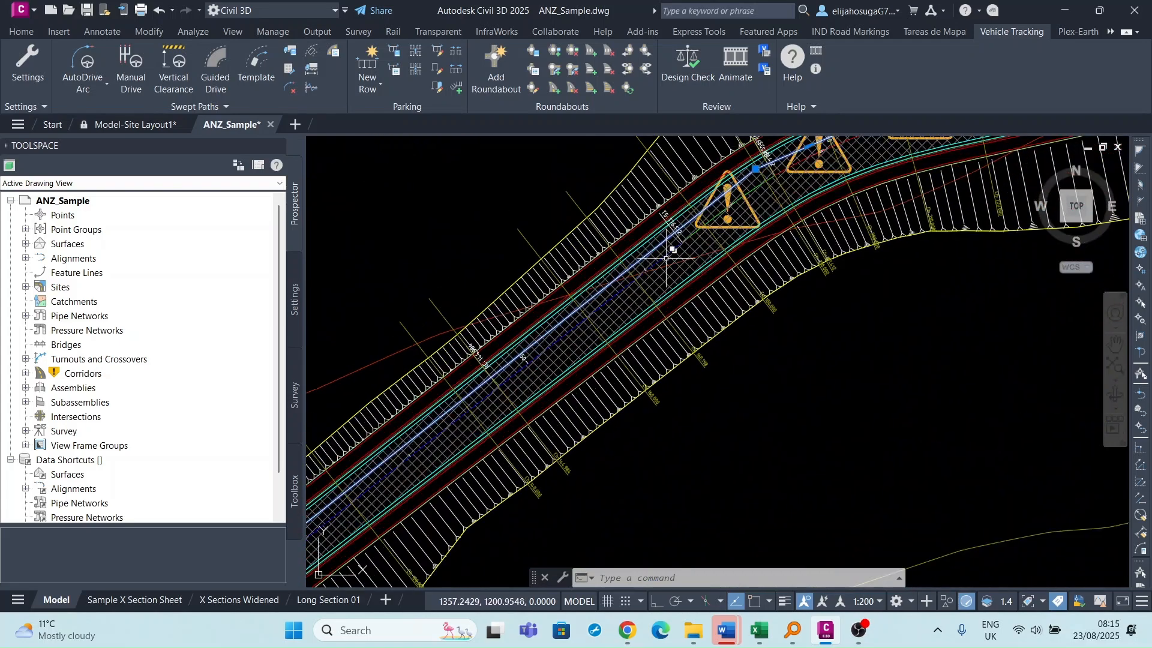
scroll(635, 288, down, 2)
scroll(720, 312, down, 5)
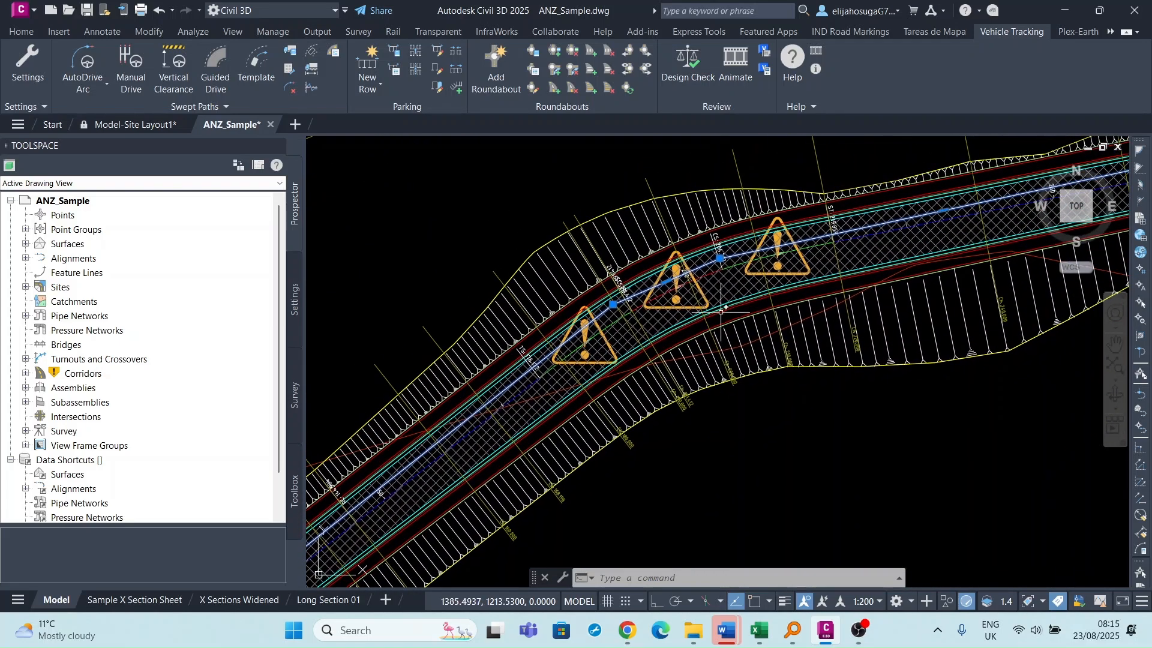
scroll(480, 402, up, 3)
scroll(516, 390, up, 3)
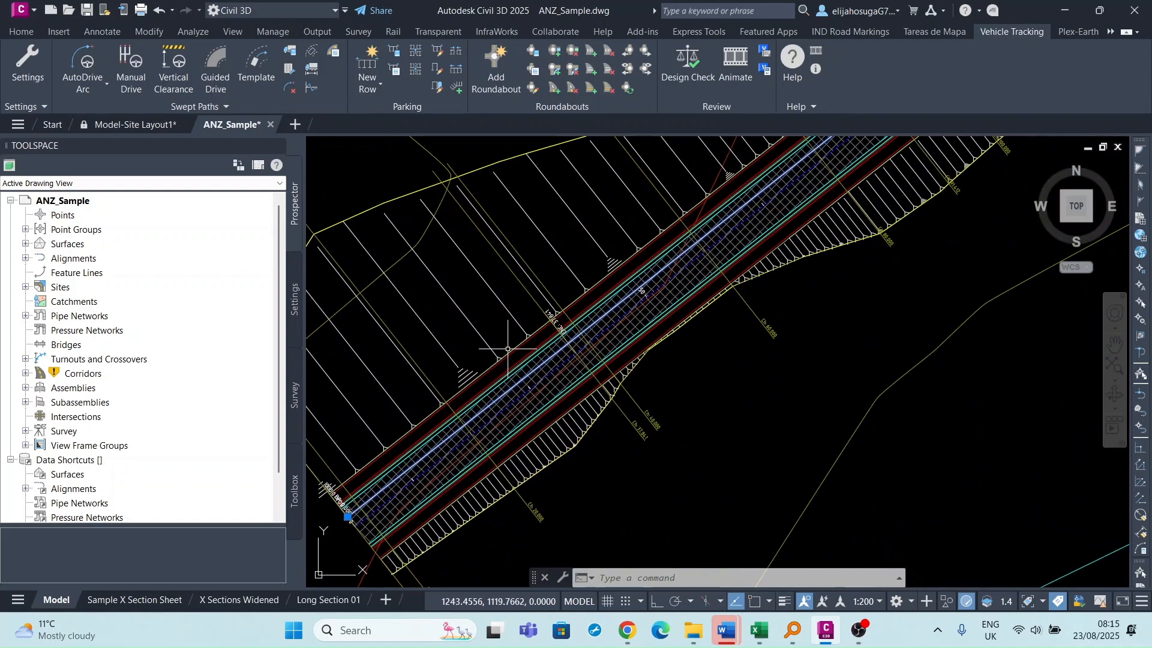
mouse_move(630, 357)
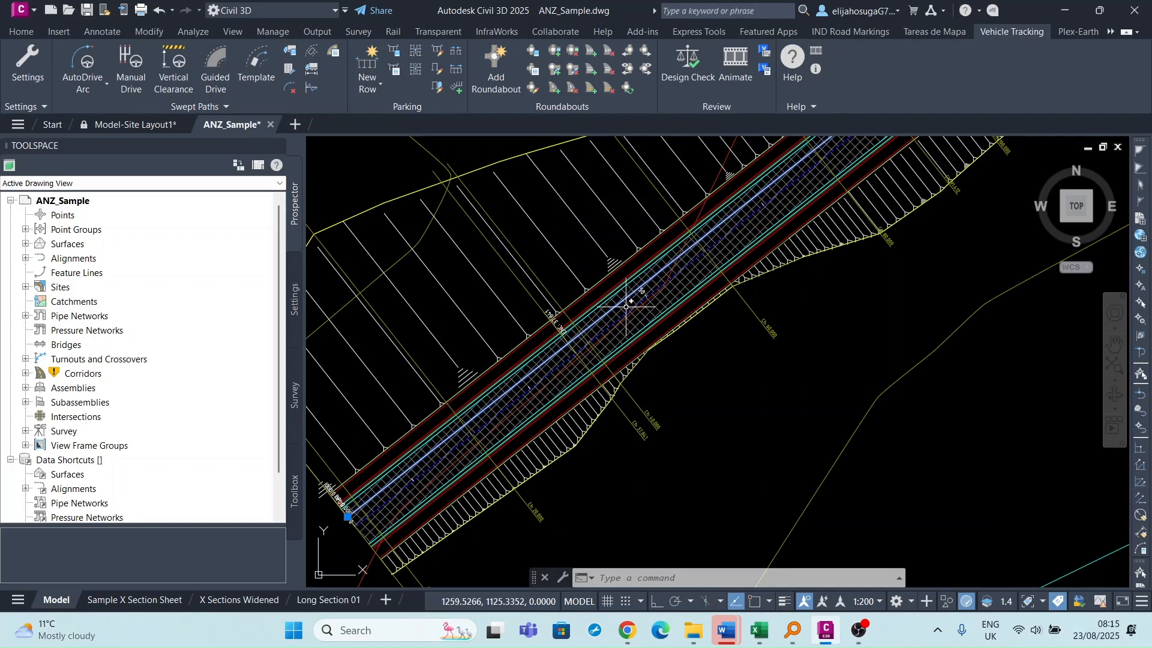
Step: Change the colour of the selected path polyline to Magenta in its properties and deselect it
scroll(598, 316, up, 4)
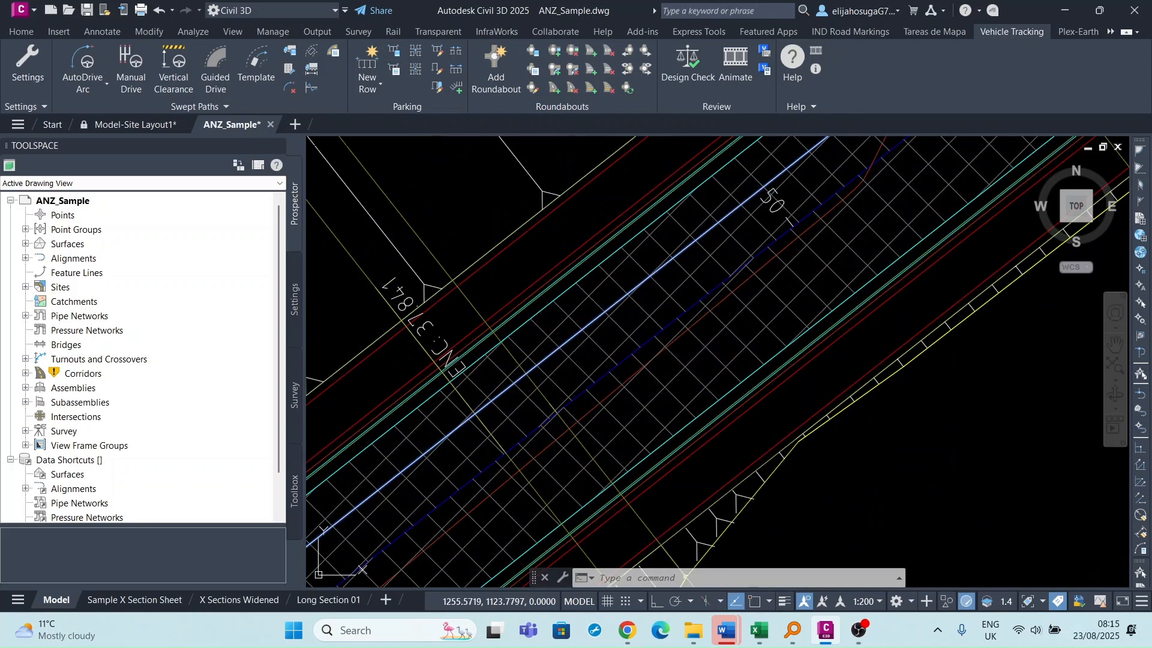
right_click(594, 318)
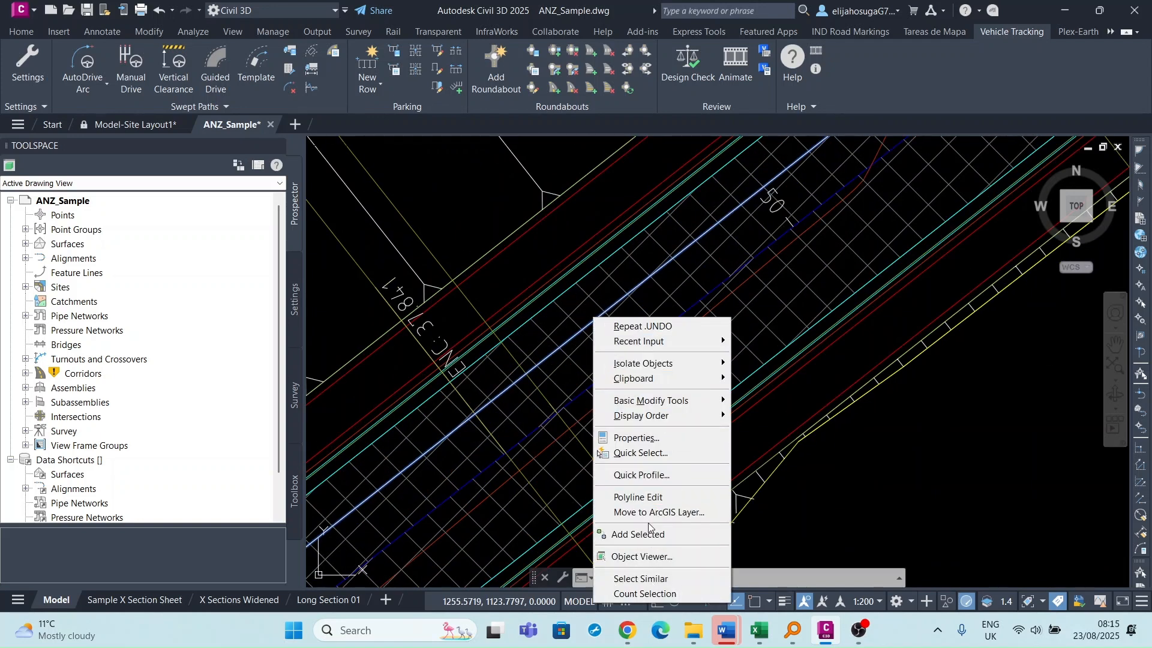
click(643, 436)
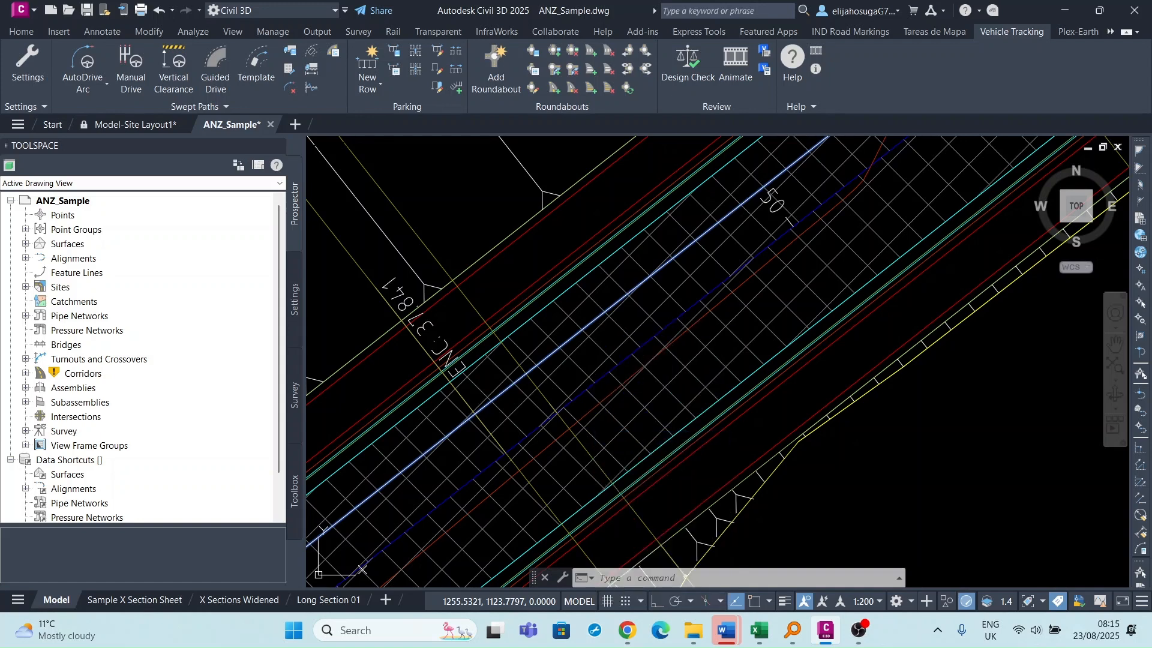
click(1080, 208)
click(1117, 211)
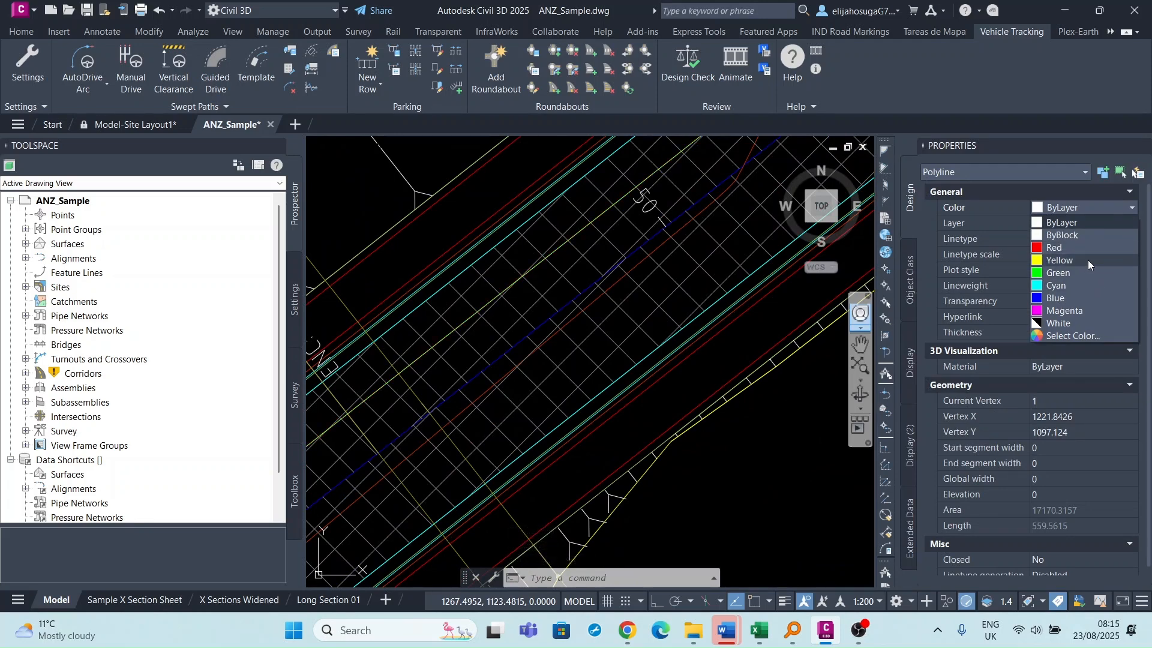
click(1065, 311)
scroll(597, 288, down, 5)
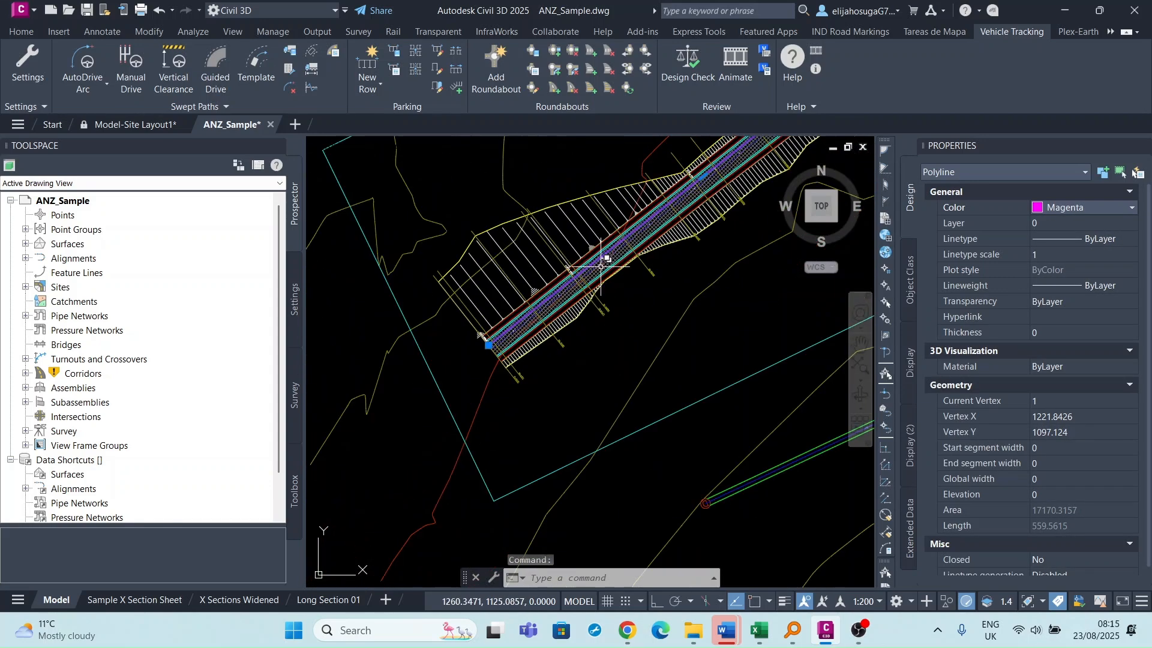
scroll(693, 237, up, 5)
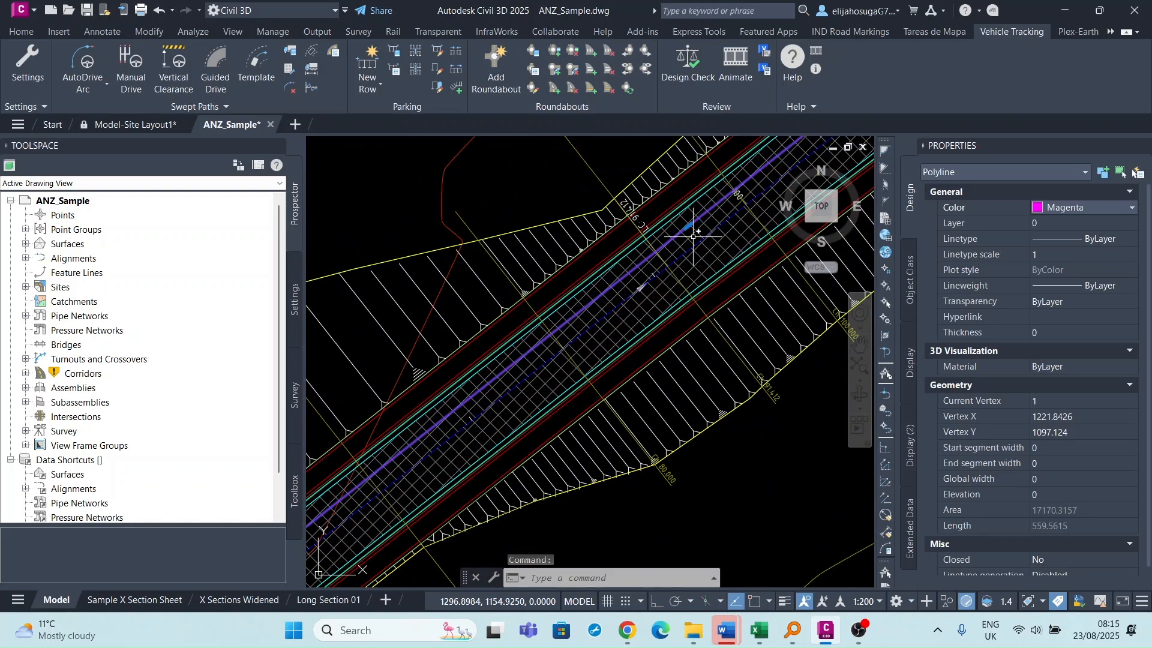
key(Escape)
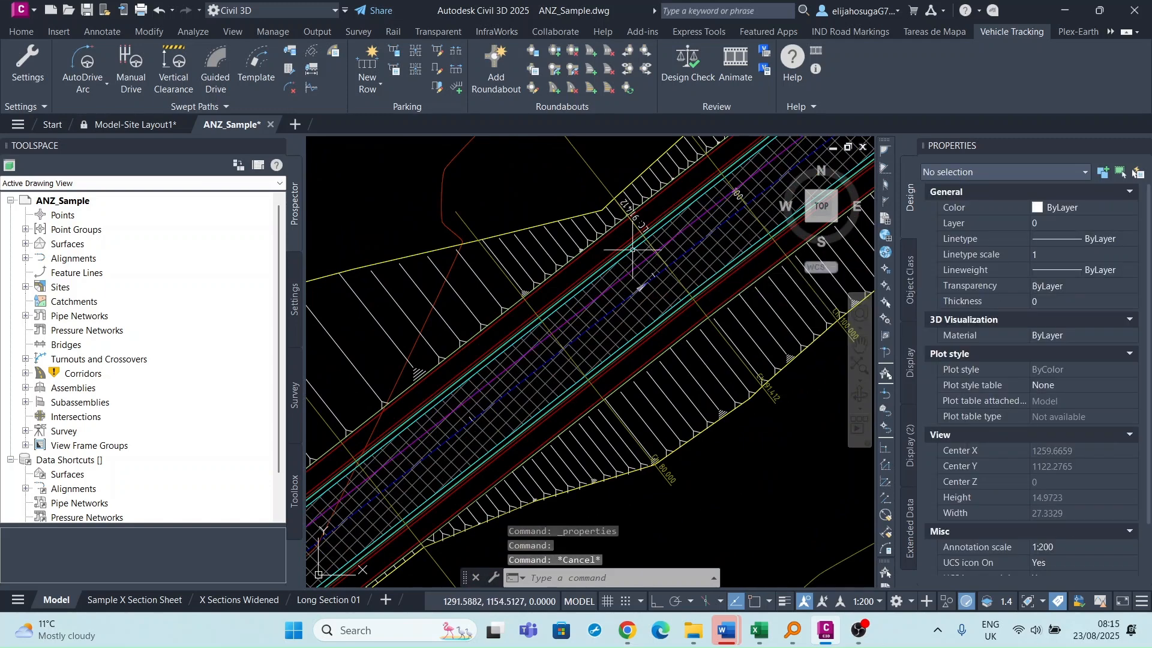
Step: Examine the recoloured path polyline along the road corridor and around its bends
scroll(631, 237, down, 5)
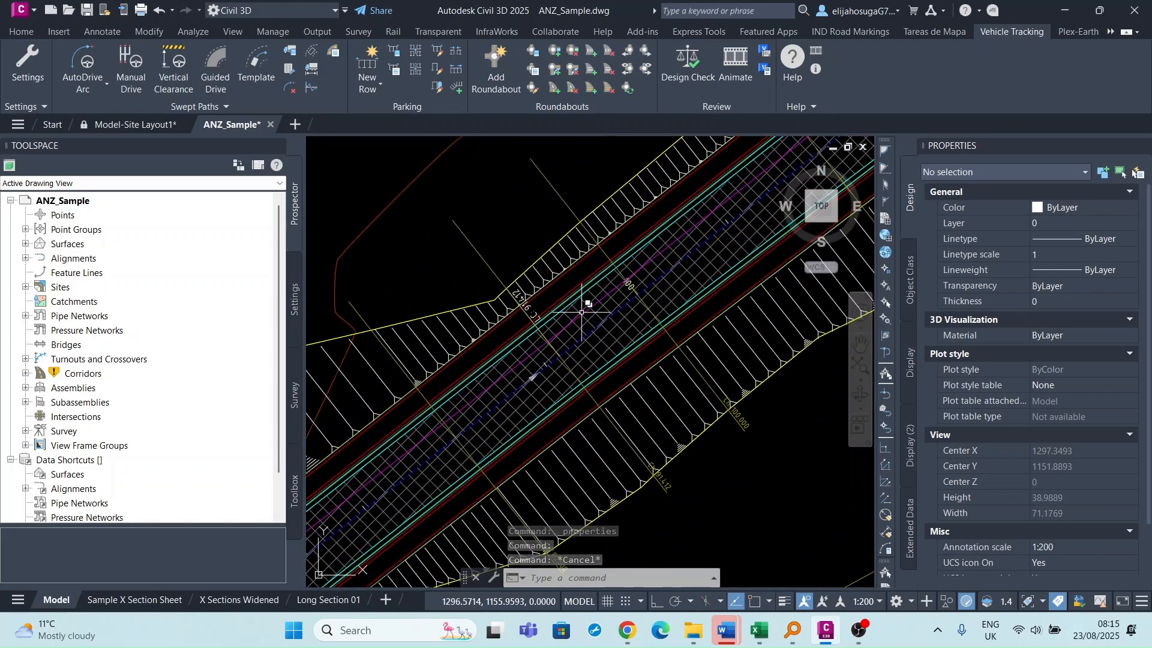
scroll(588, 312, down, 7)
middle_drag(771, 236, 526, 369)
scroll(526, 370, down, 4)
scroll(681, 204, up, 2)
scroll(701, 150, up, 4)
scroll(701, 151, down, 3)
scroll(690, 240, up, 4)
scroll(681, 313, down, 6)
middle_drag(599, 387, 632, 336)
scroll(523, 403, up, 7)
scroll(535, 348, down, 5)
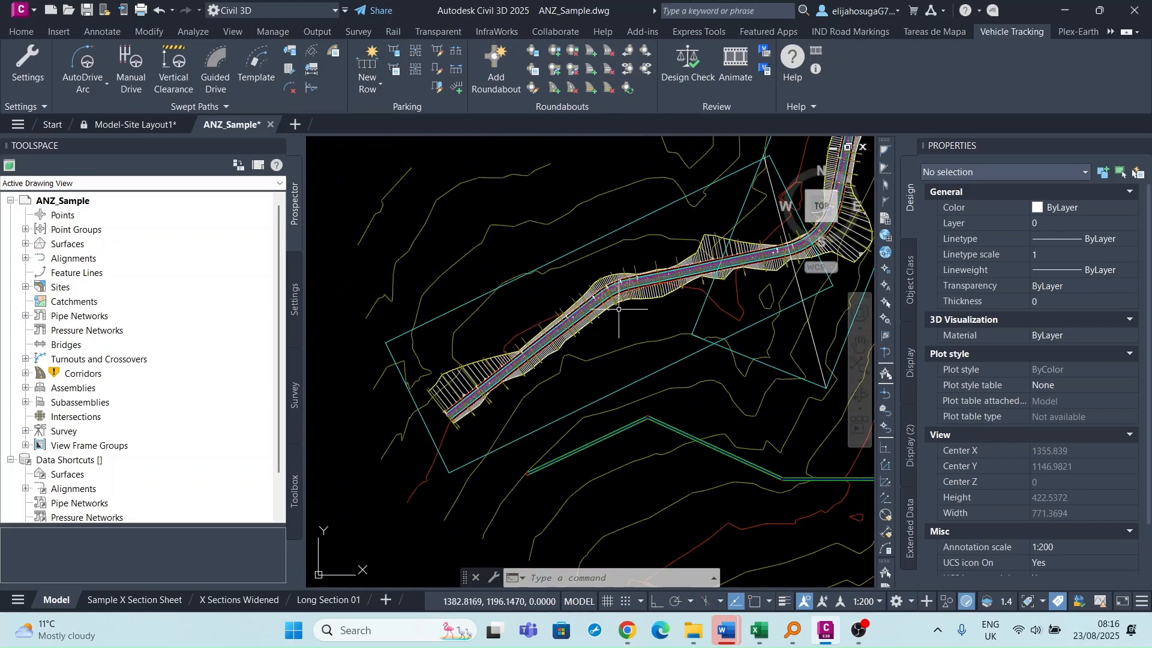
scroll(536, 347, up, 2)
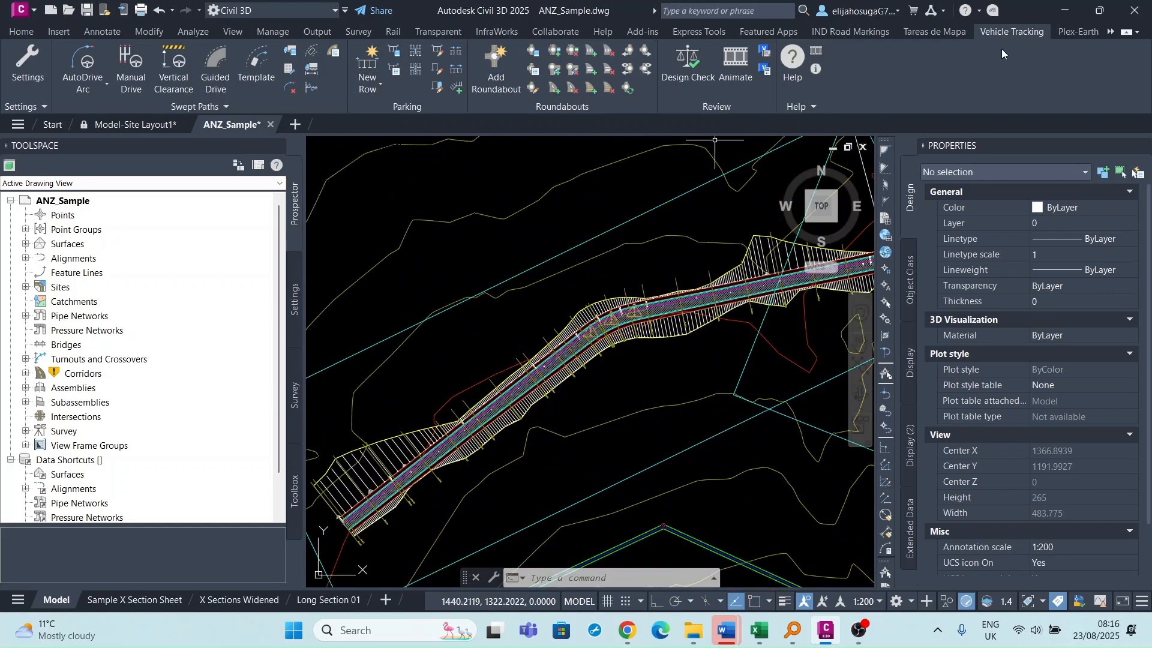
Step: Open the swept-path vehicle library and browse the design vehicle groups down to the US State-wide (AASHTO) AASHTO 1994 (Metric) vehicles
click(199, 107)
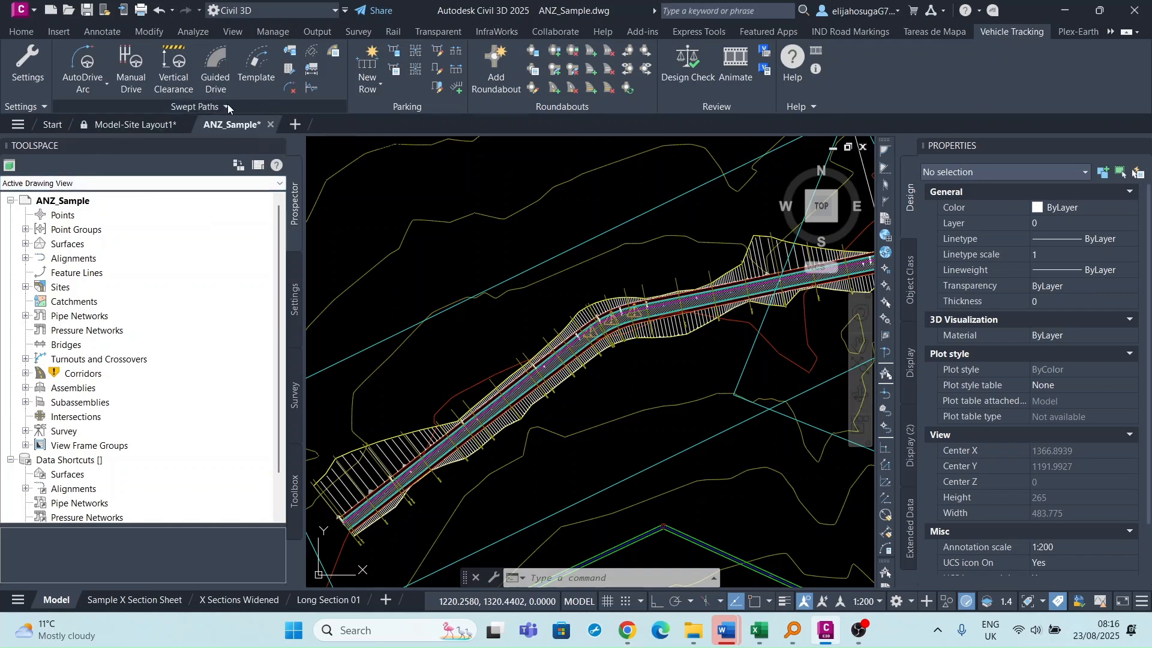
click(222, 106)
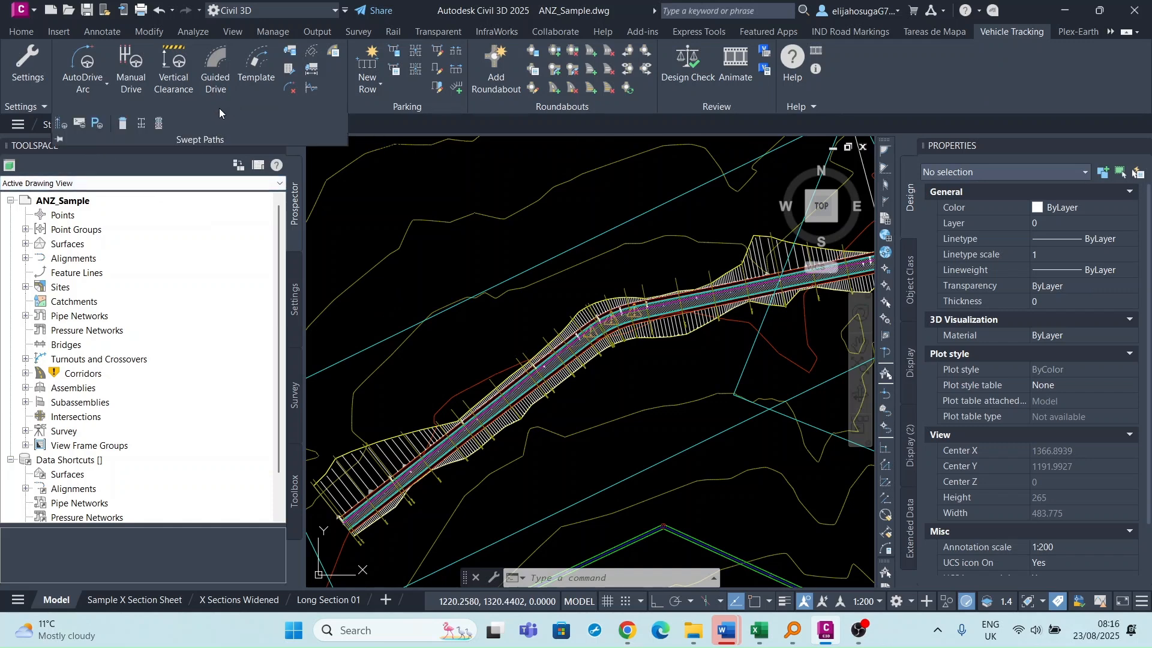
click(57, 129)
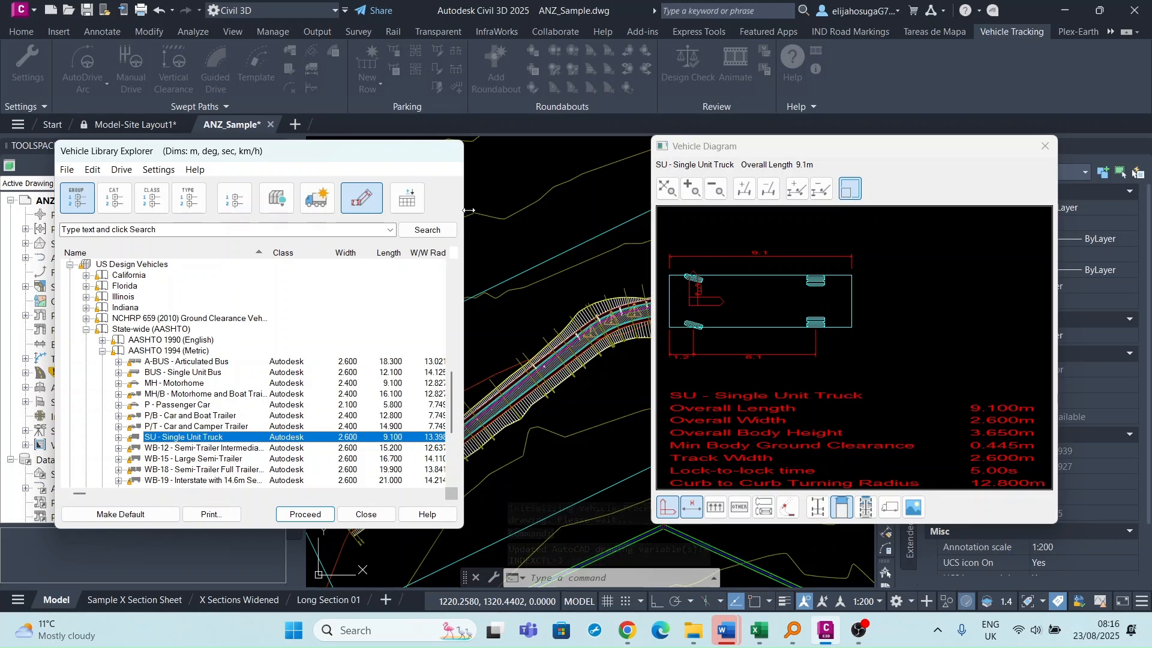
scroll(247, 319, up, 10)
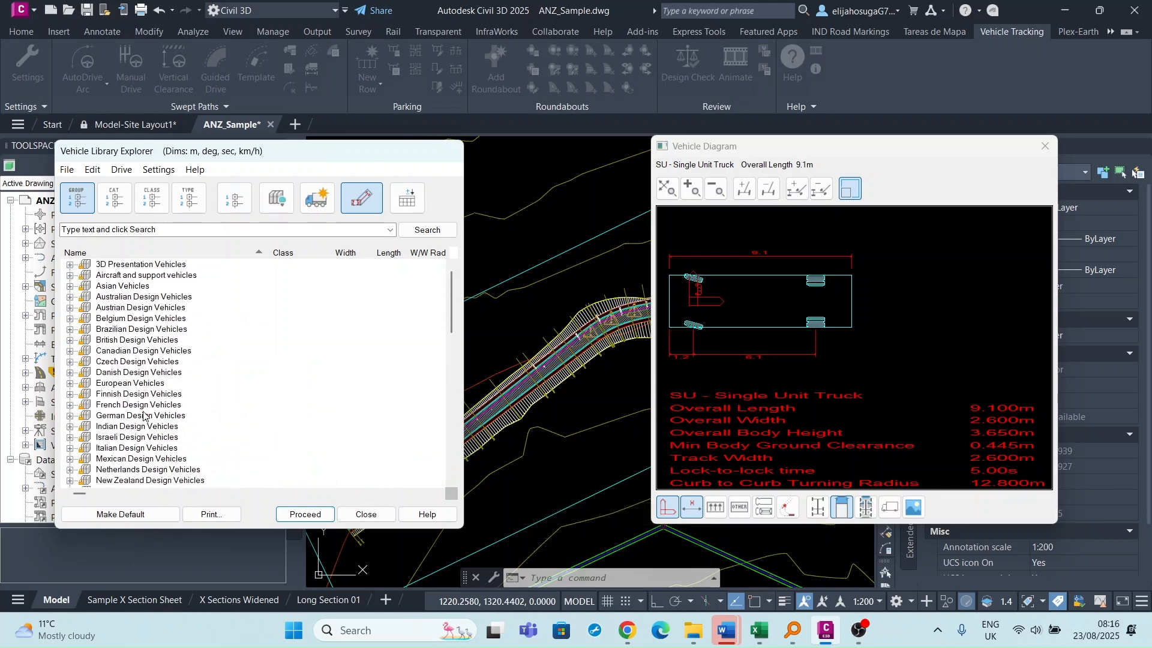
scroll(194, 344, down, 12)
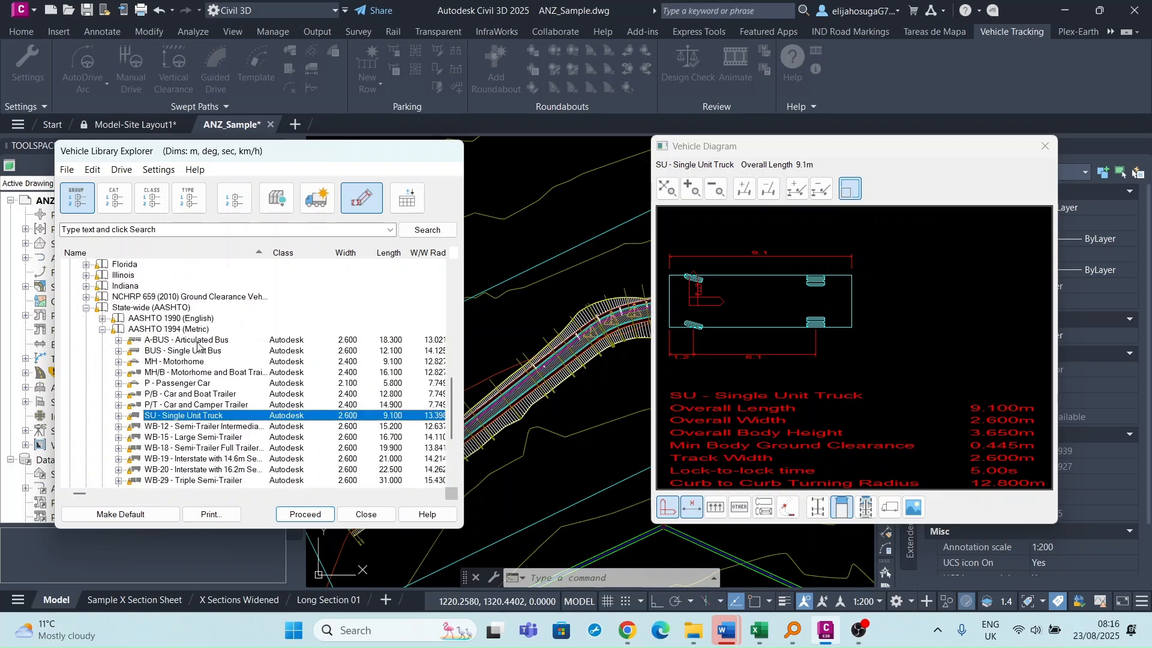
scroll(197, 346, down, 1)
scroll(126, 307, up, 3)
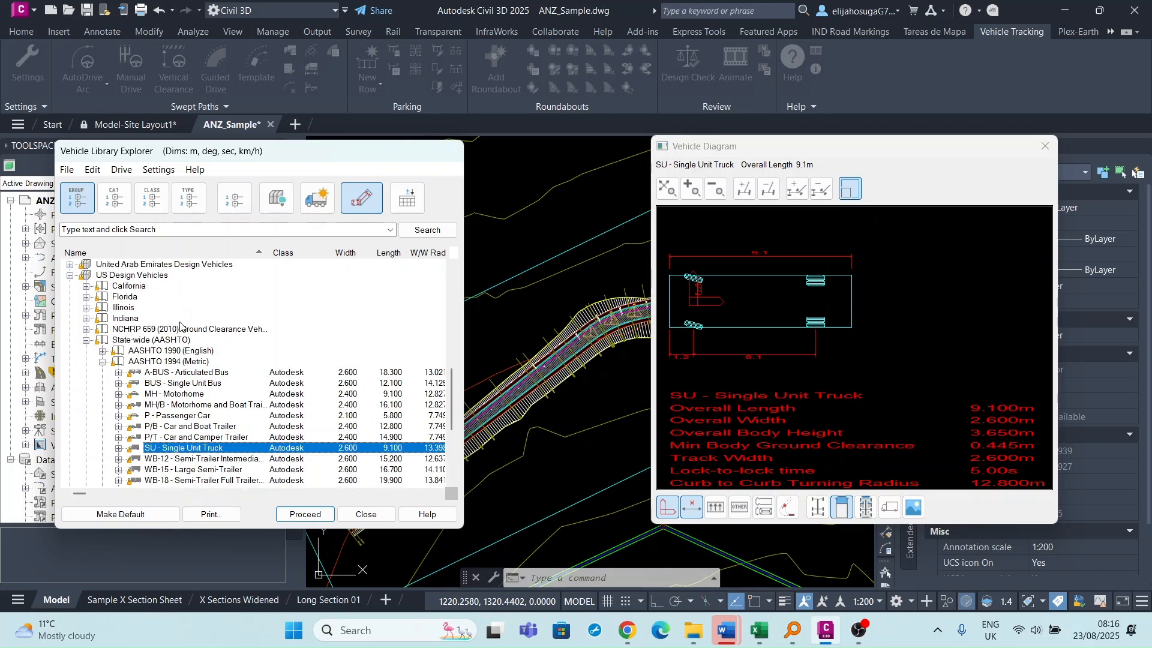
scroll(144, 324, down, 3)
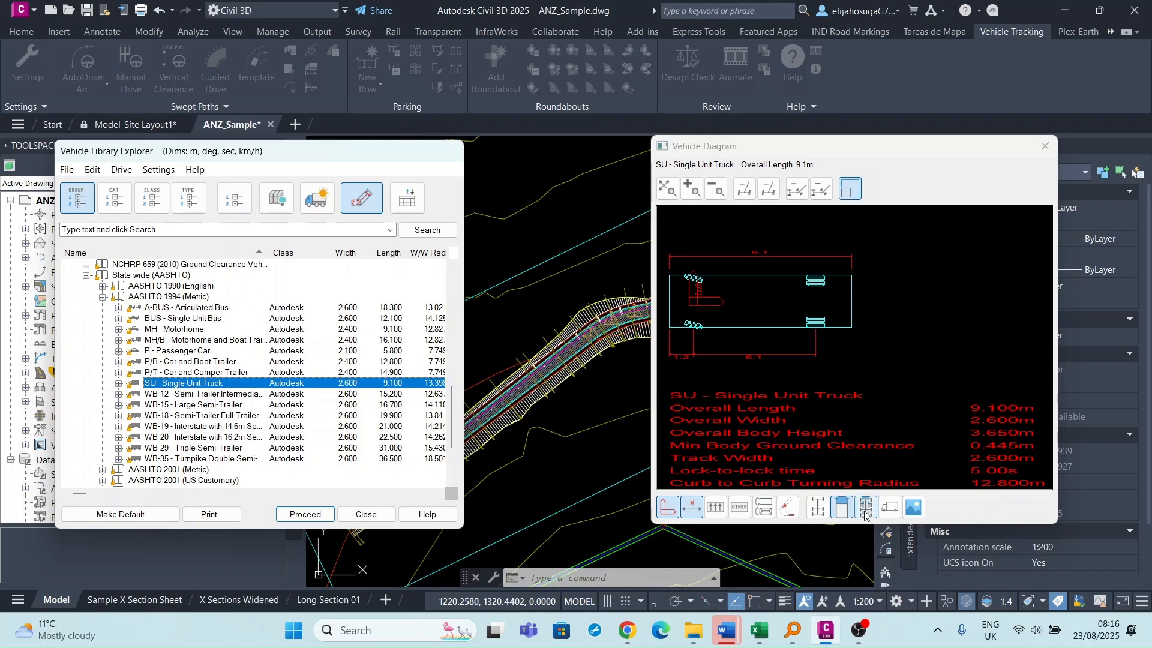
Step: Show the SU - Single Unit Truck's side elevation in the diagram and proceed with this vehicle without making it the default
click(888, 510)
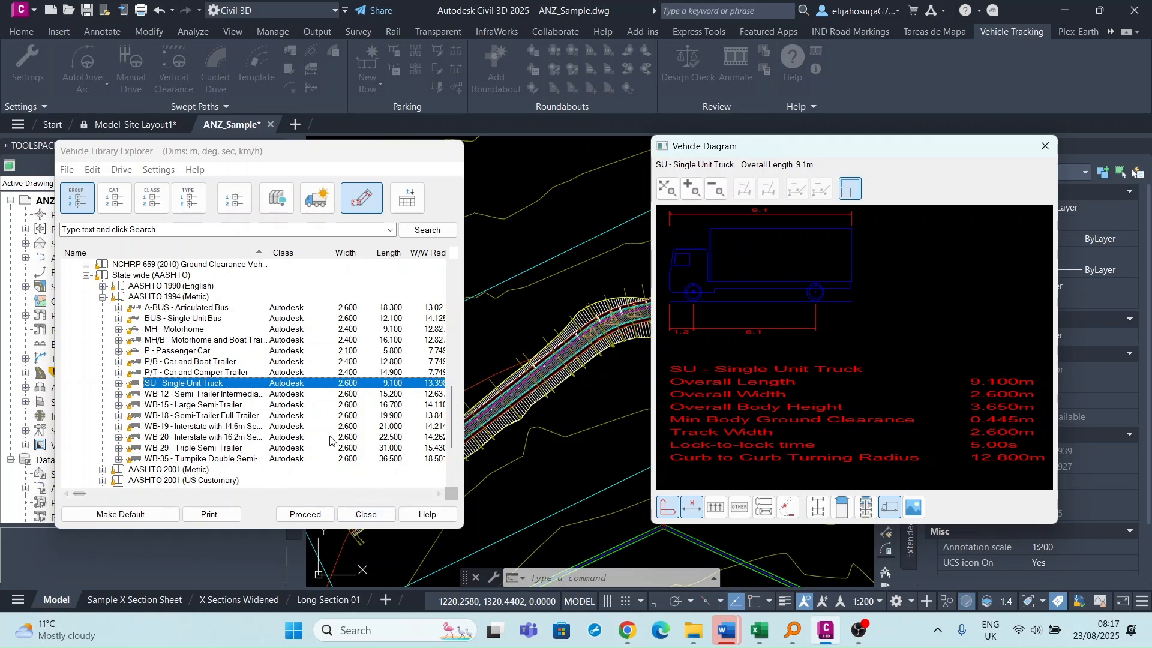
mouse_move(88, 496)
mouse_down()
mouse_move(198, 500)
mouse_move(78, 499)
mouse_up()
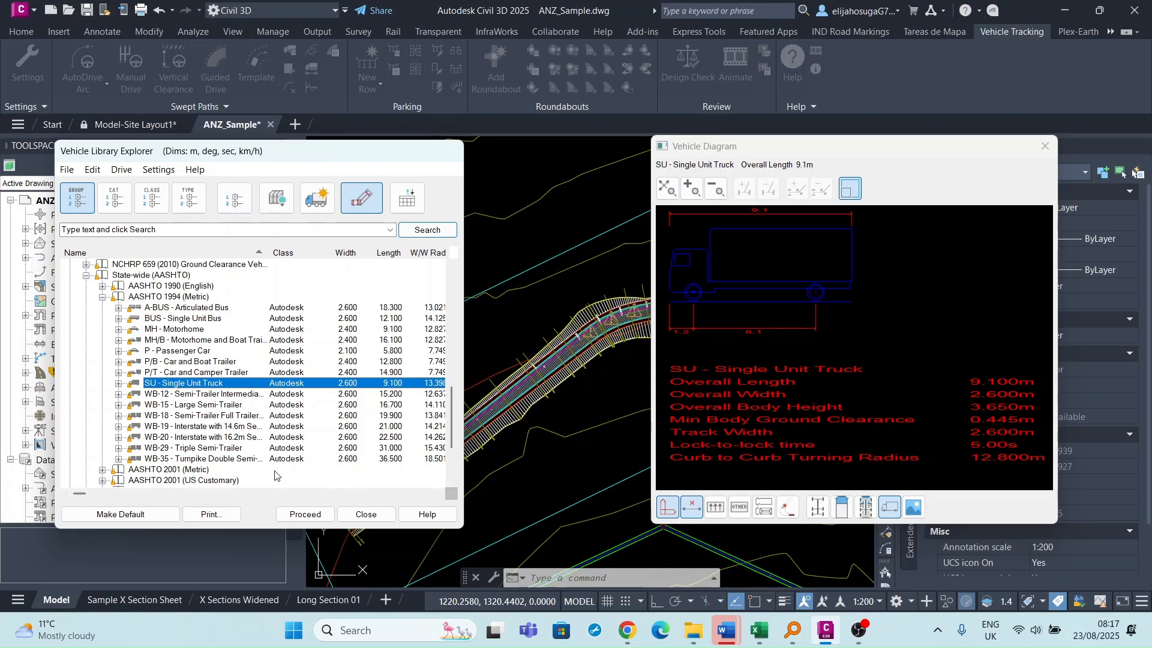
click(303, 514)
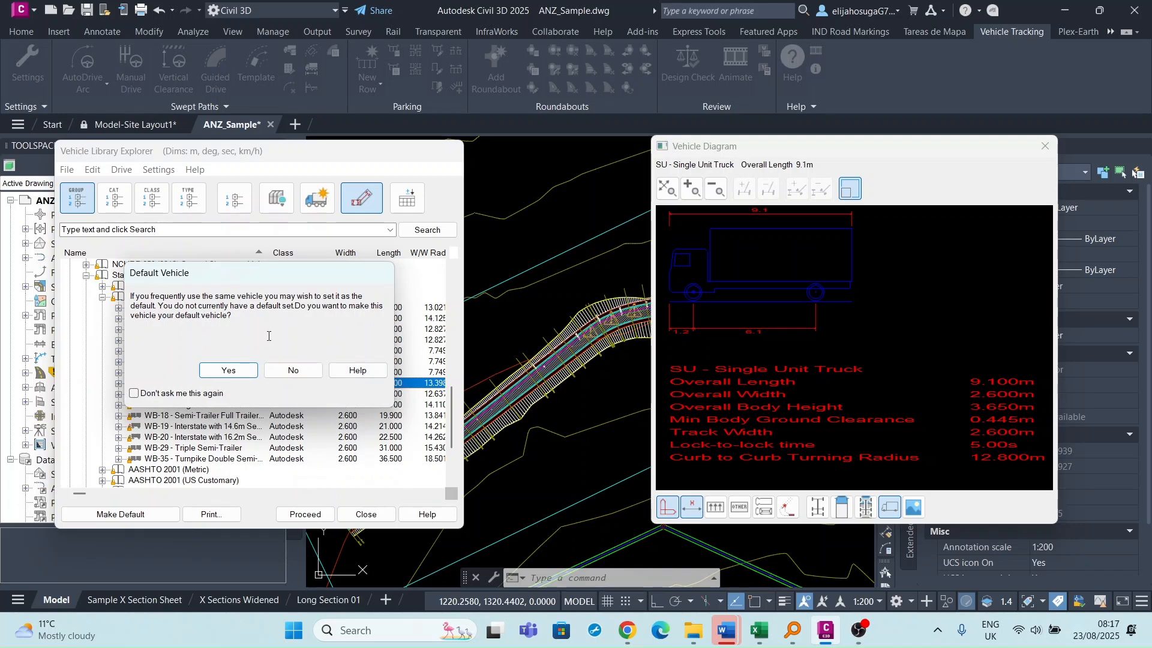
click(294, 371)
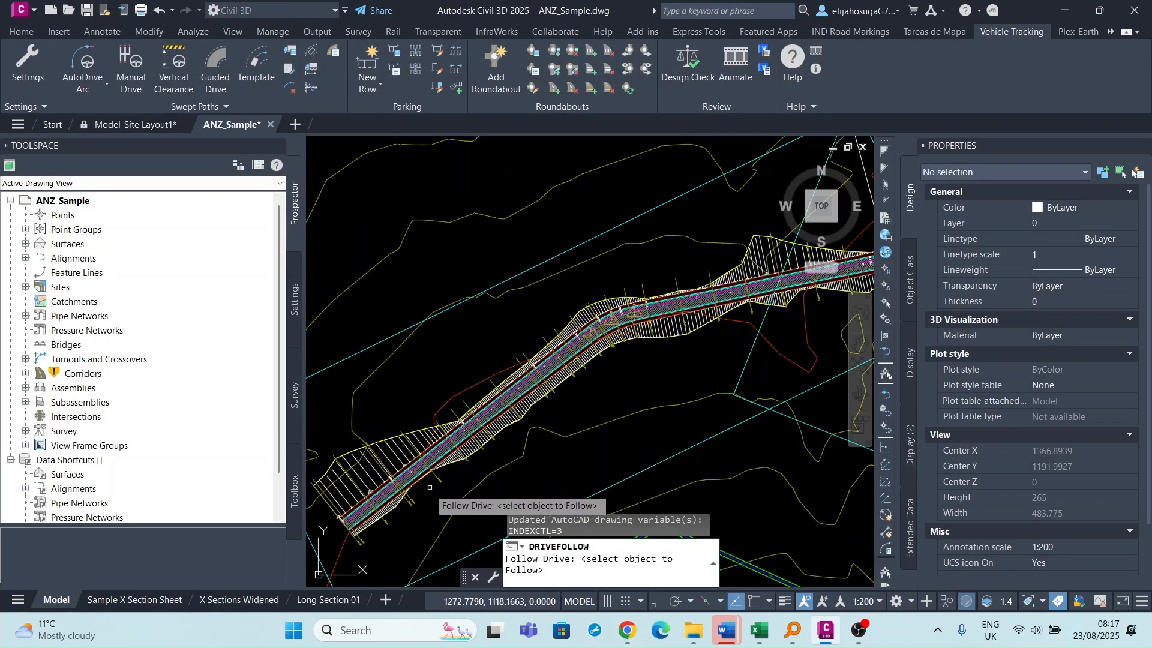
Step: Pick the magenta polyline along the road corridor as the object for the vehicle to follow
scroll(444, 430, up, 8)
scroll(444, 430, up, 6)
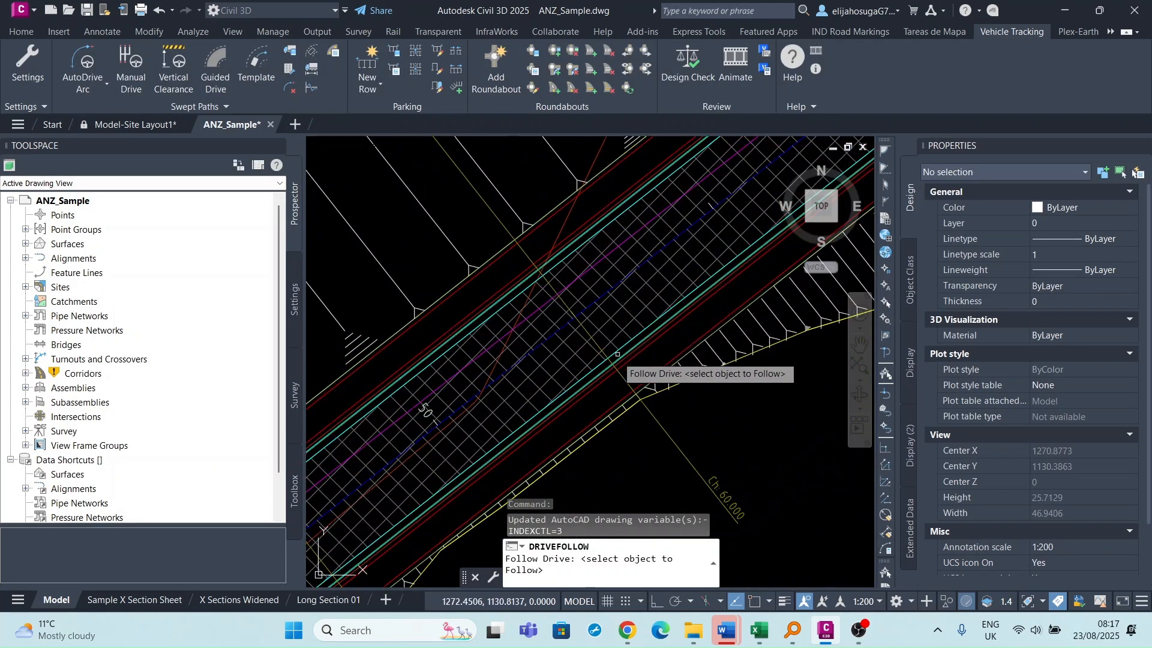
scroll(475, 369, up, 2)
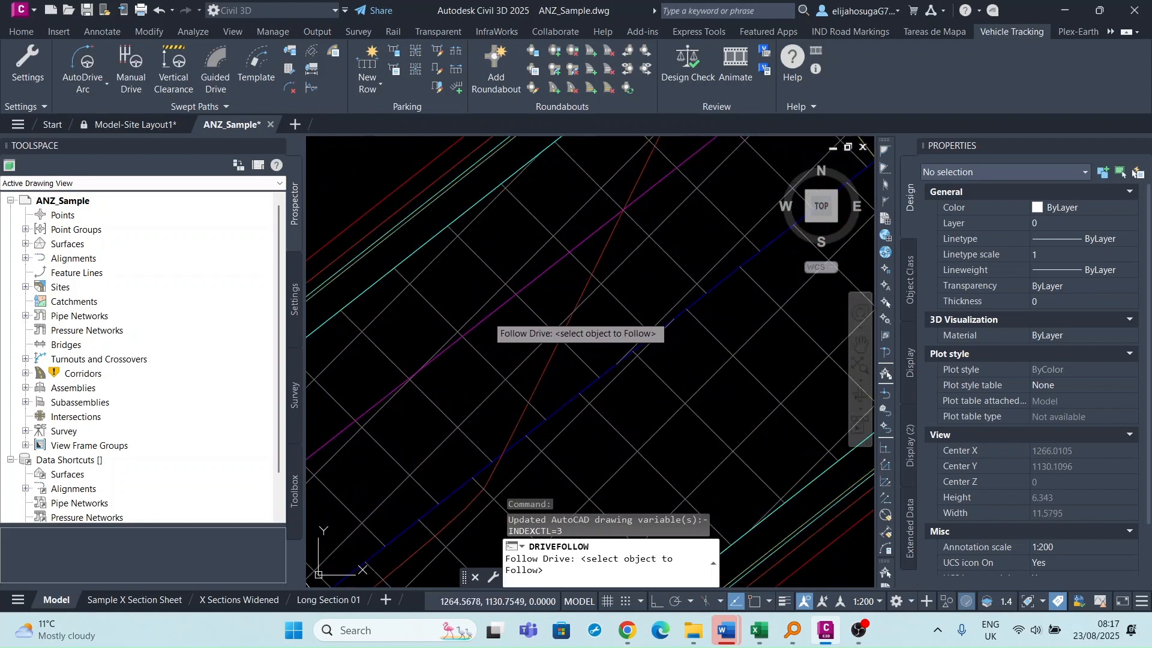
click(487, 318)
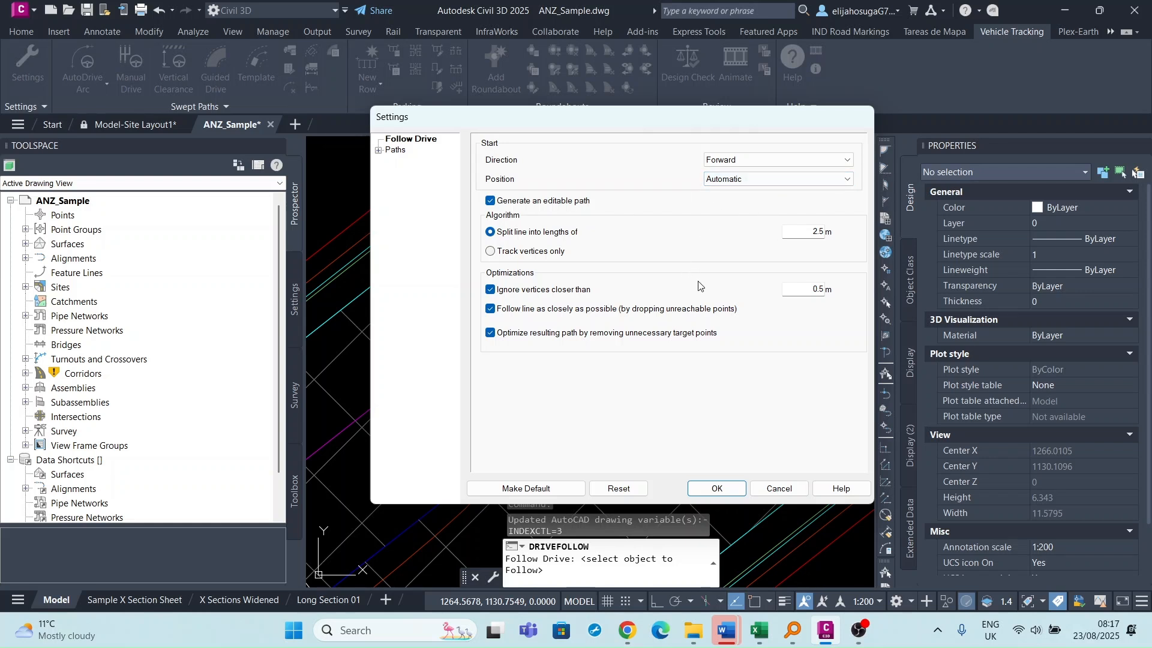
Step: Generate an editable follow path with a forward design speed of 25 km/h and rerun it with the steering rate limits off
click(490, 201)
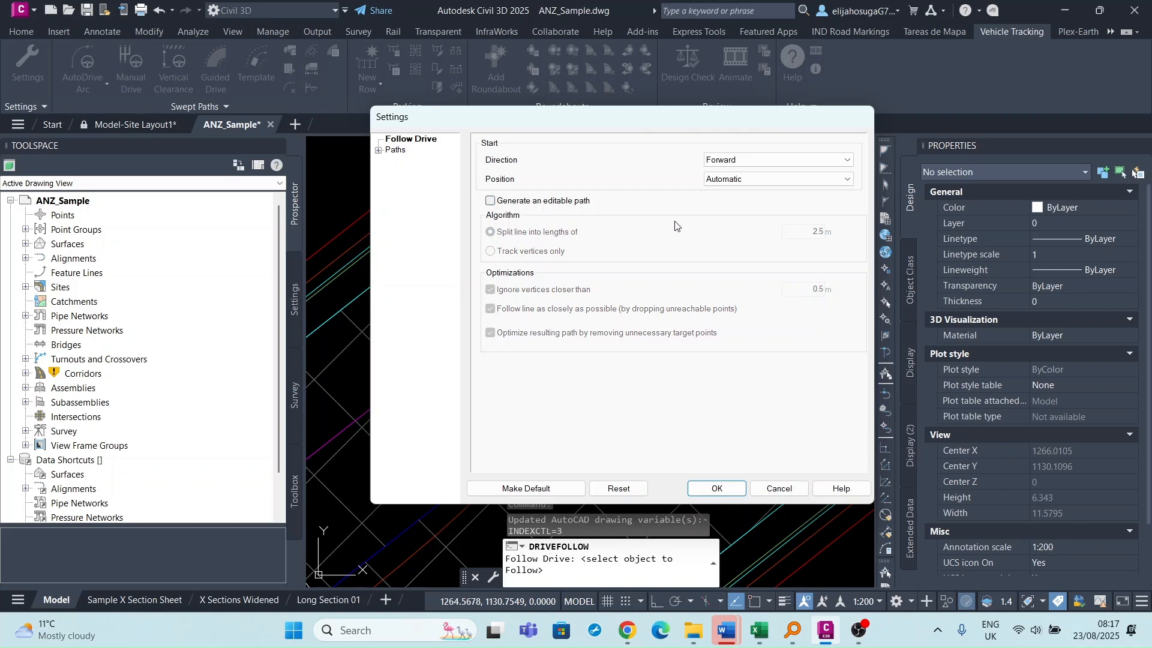
click(490, 201)
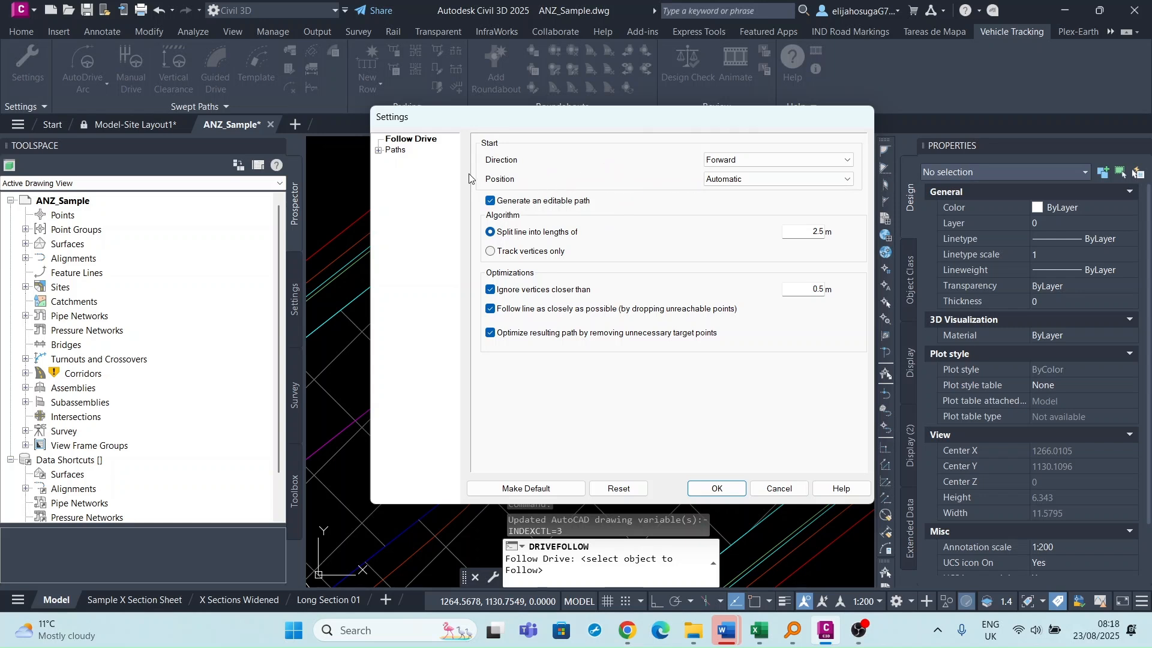
click(379, 150)
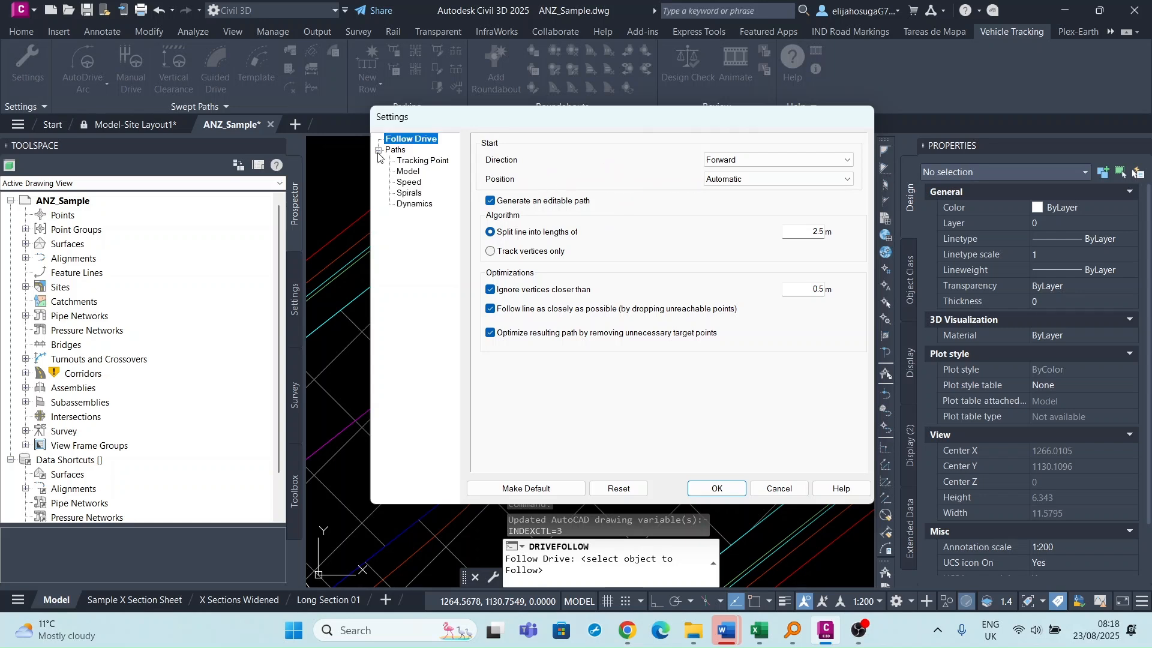
click(417, 183)
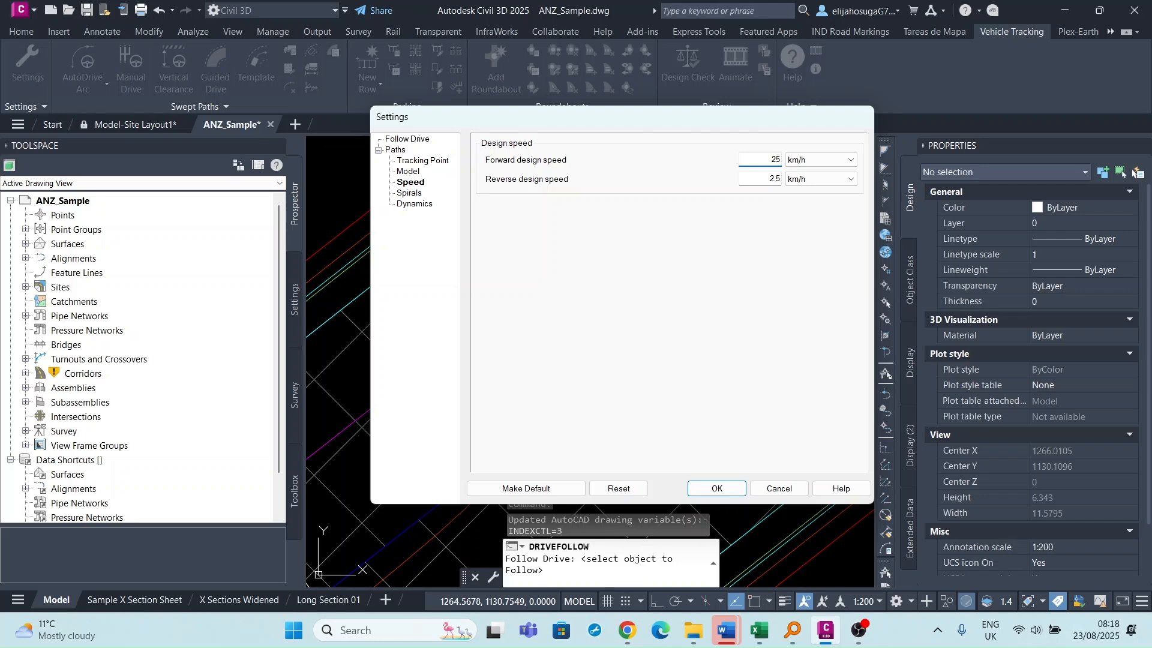
click(716, 489)
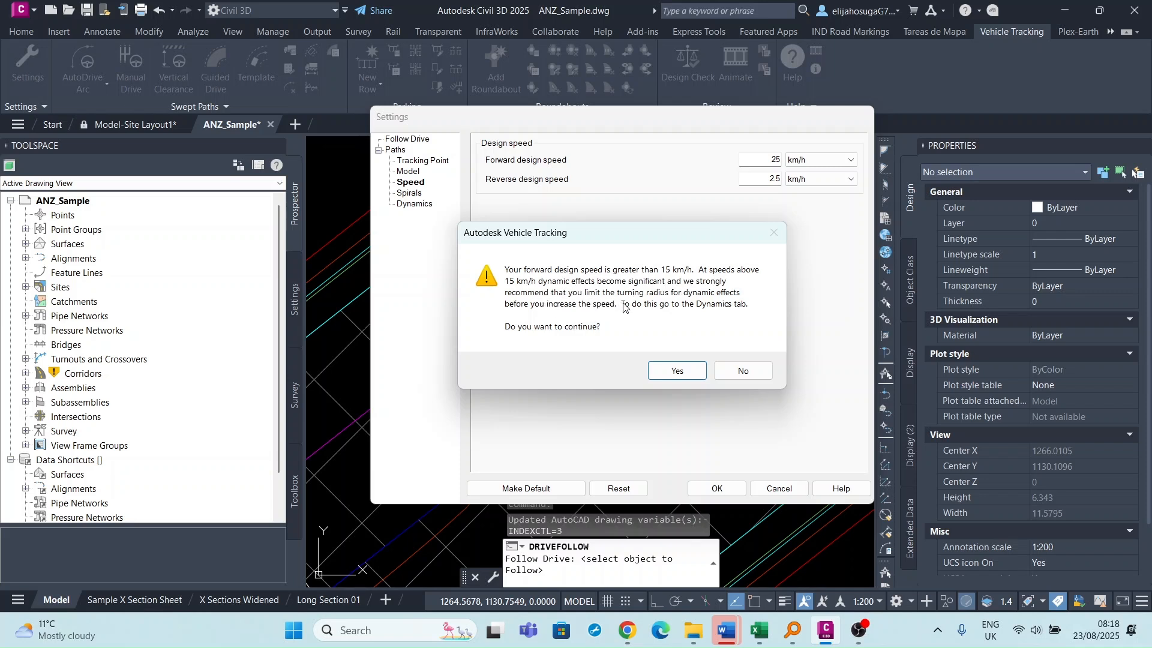
click(677, 370)
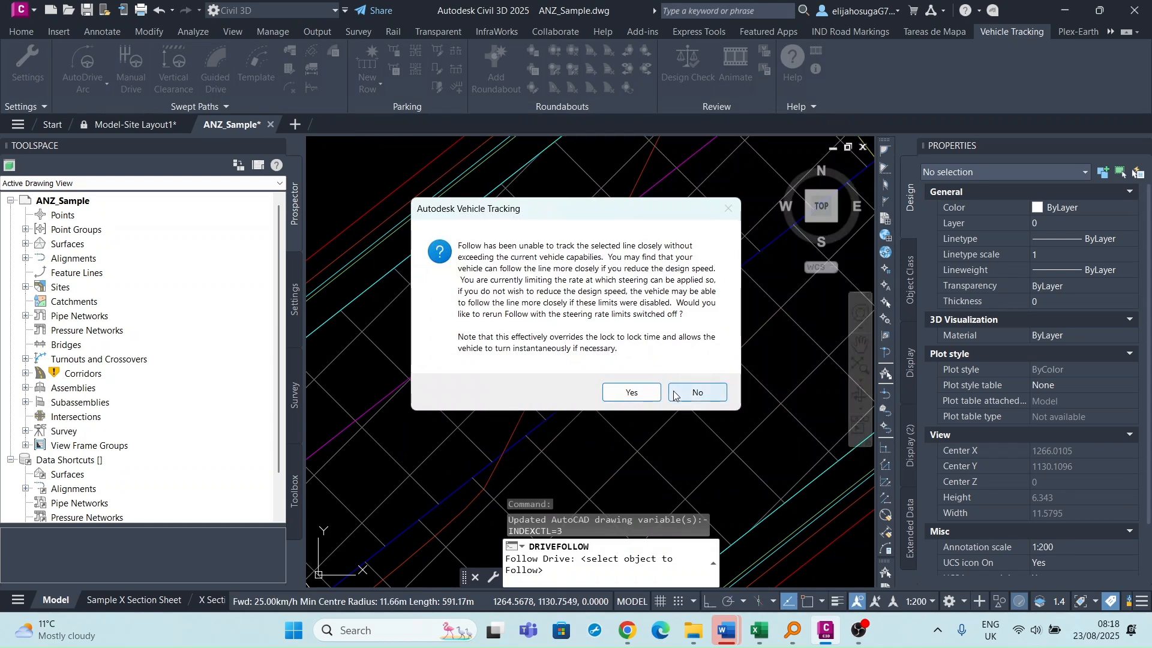
click(636, 395)
Step: Examine the generated vehicle path along the corridor, through its bends and back along the first straight
scroll(670, 226, down, 5)
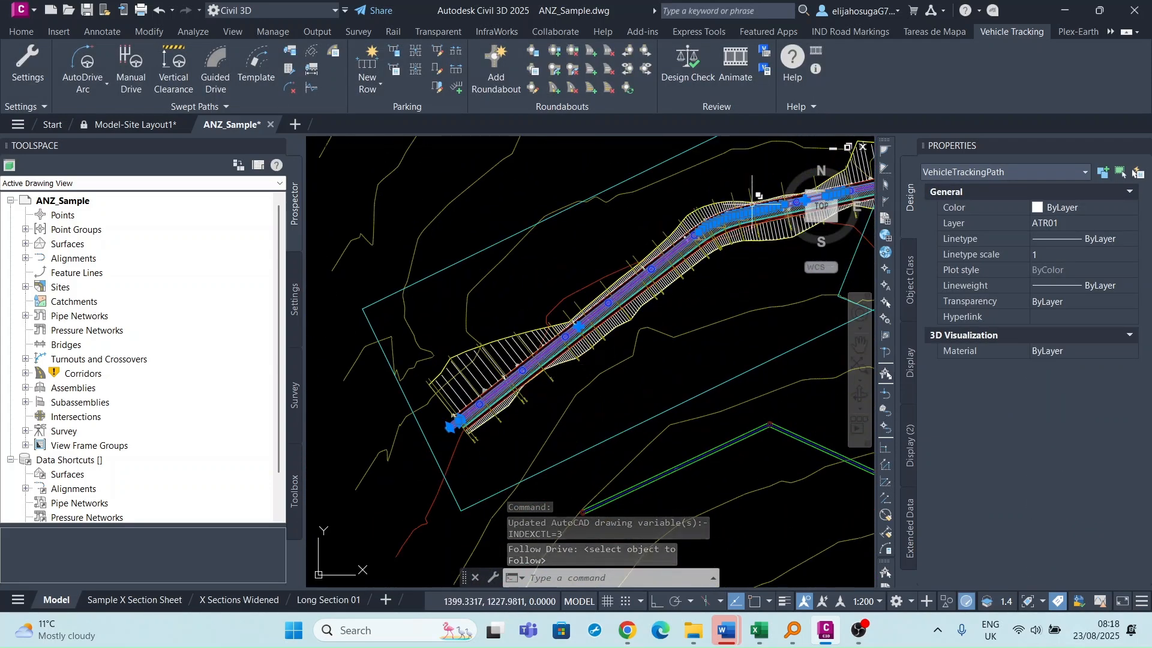
scroll(752, 204, up, 2)
middle_drag(751, 204, 542, 324)
scroll(558, 337, up, 5)
scroll(581, 300, down, 7)
scroll(585, 300, up, 4)
scroll(665, 338, up, 1)
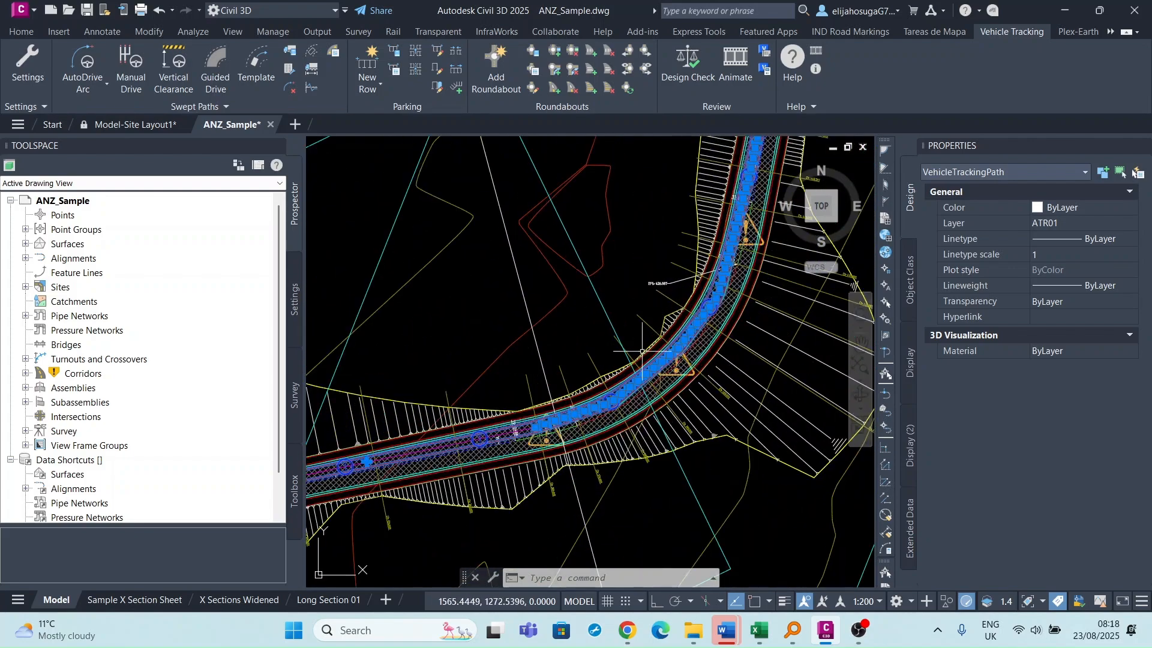
scroll(663, 324, up, 3)
scroll(665, 273, down, 5)
scroll(660, 282, down, 2)
scroll(600, 371, up, 4)
scroll(597, 382, down, 4)
scroll(597, 381, down, 2)
scroll(516, 408, up, 3)
scroll(482, 417, up, 5)
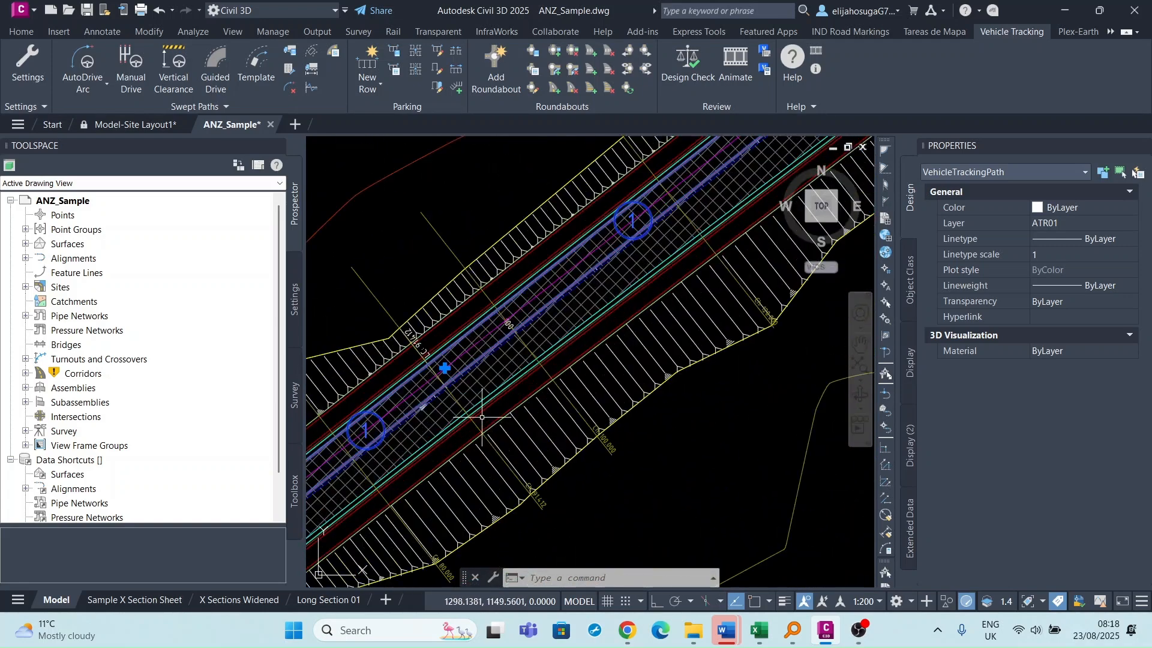
scroll(480, 392, down, 5)
scroll(595, 291, up, 2)
Step: Close the Properties palette and open the vehicle tracking animation with the whole road corridor in view
click(736, 63)
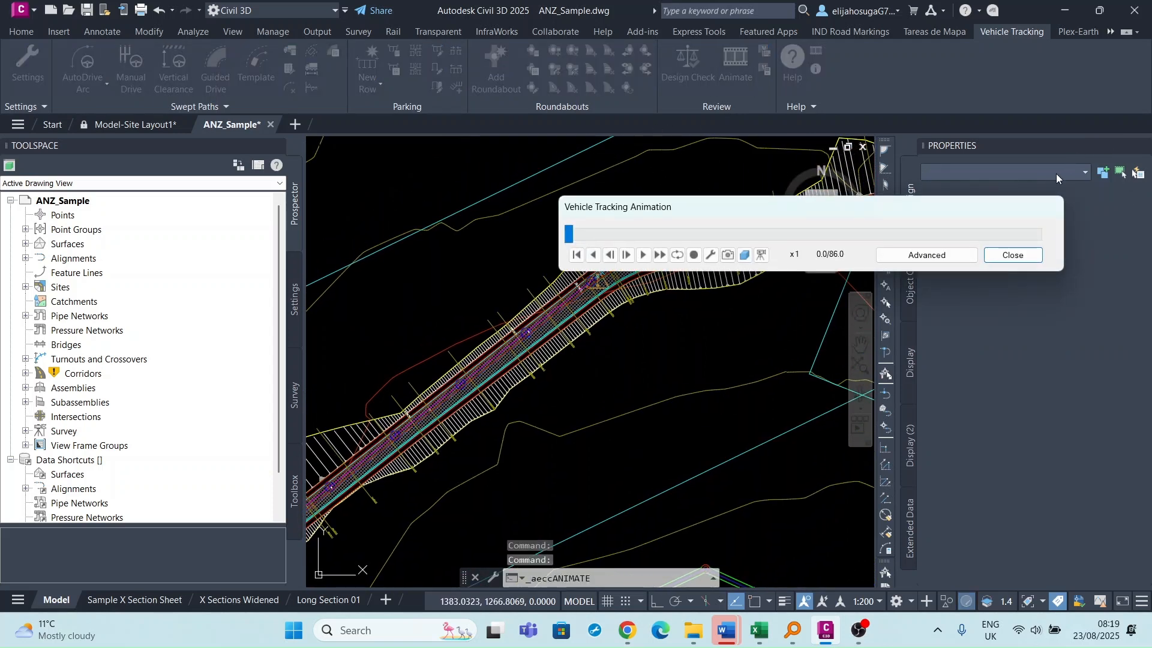
click(1014, 254)
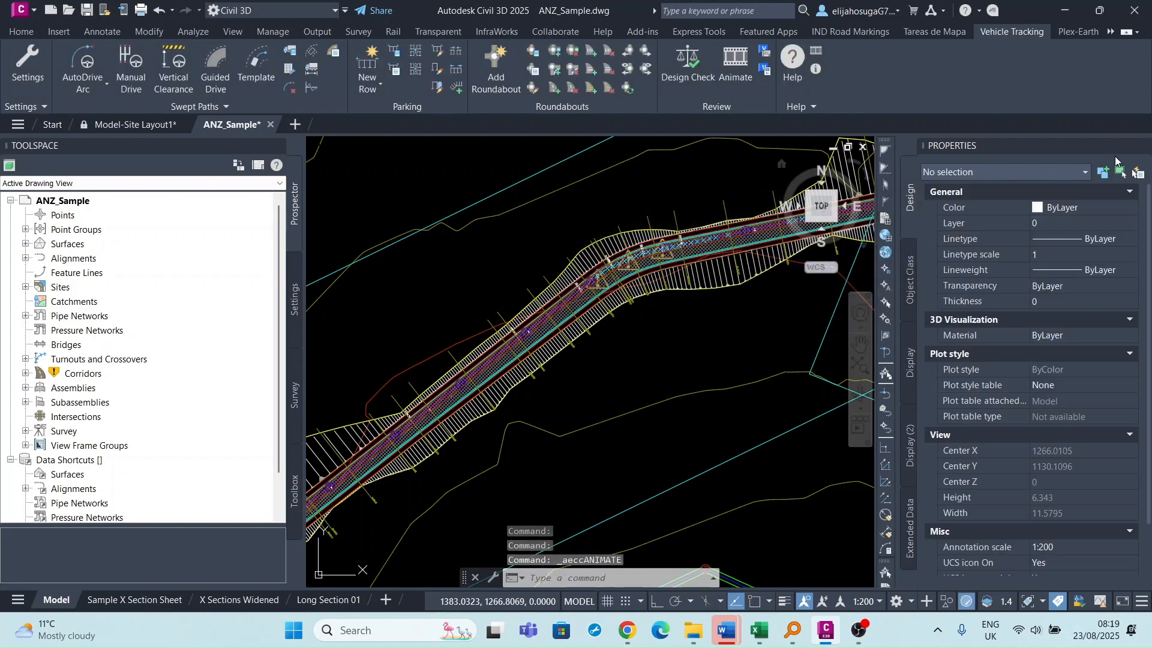
click(1143, 145)
scroll(663, 257, down, 5)
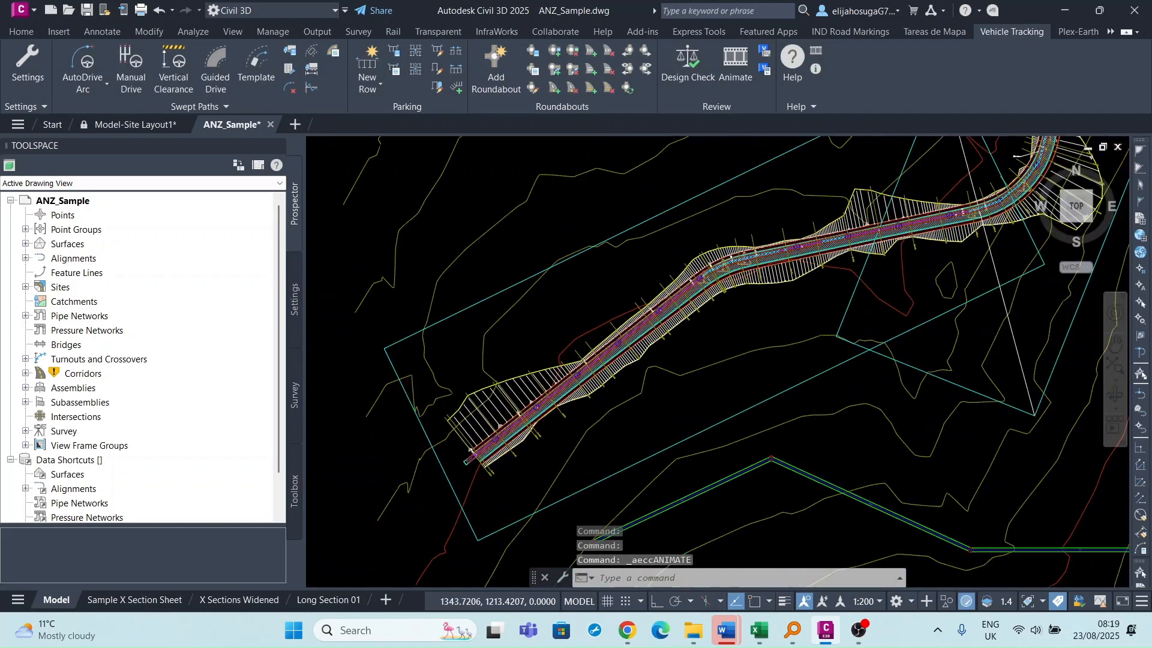
scroll(606, 351, up, 3)
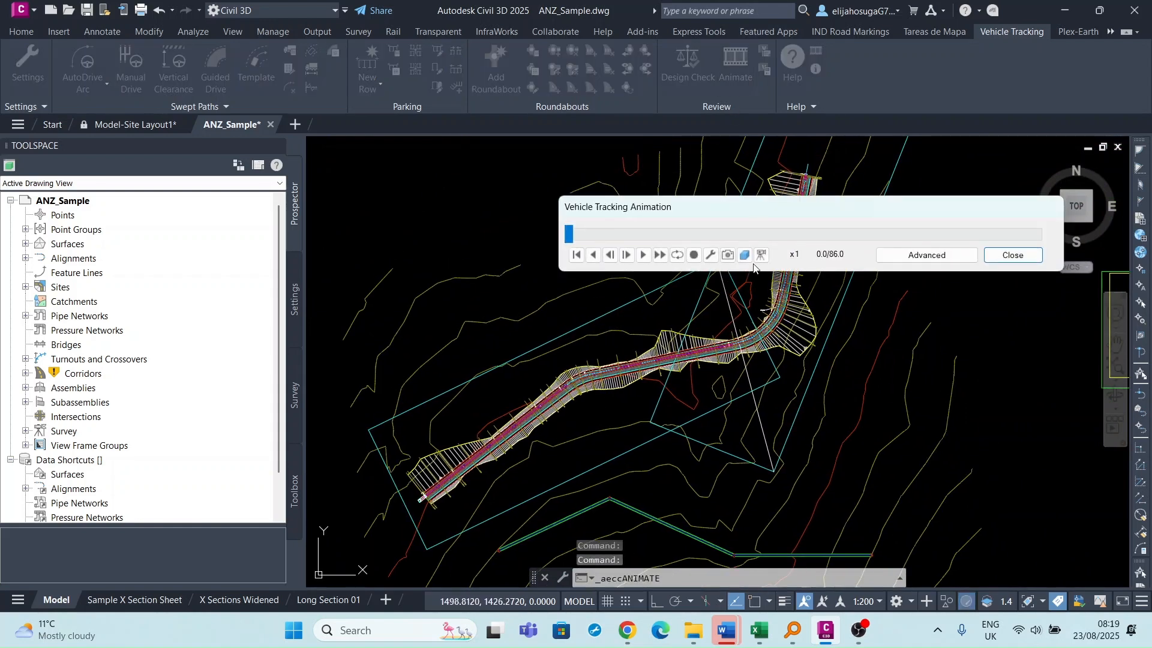
Step: Play the truck animation in 3D with the tracking camera, speeding it up to x16, and close it without saving the viewpoint
click(747, 258)
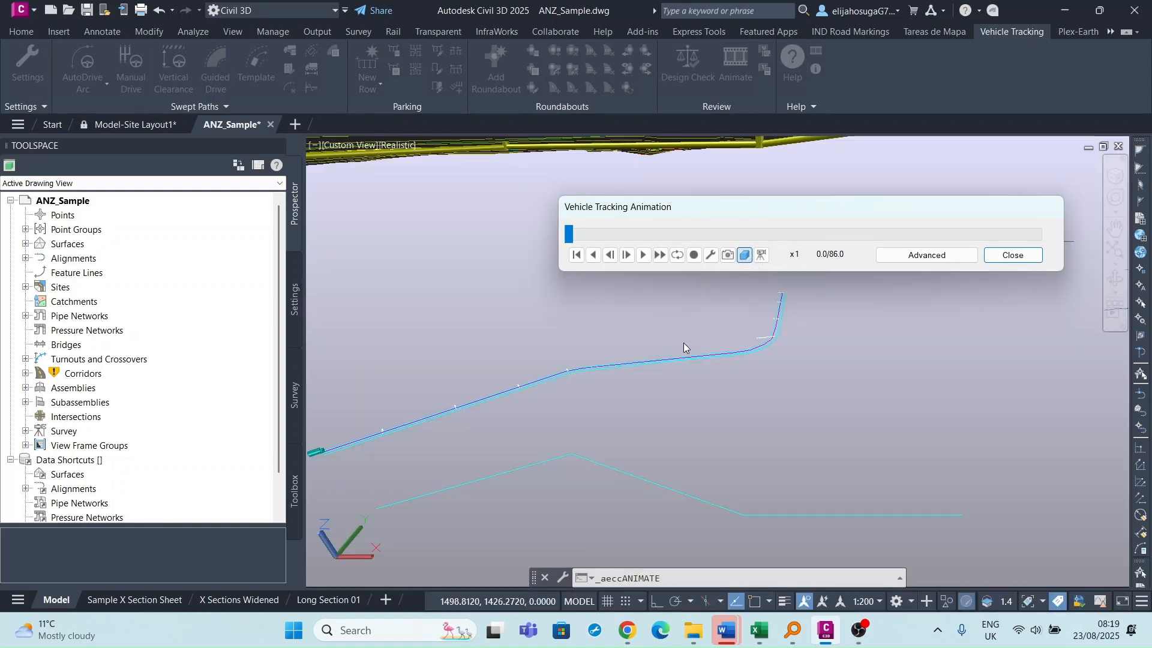
click(762, 256)
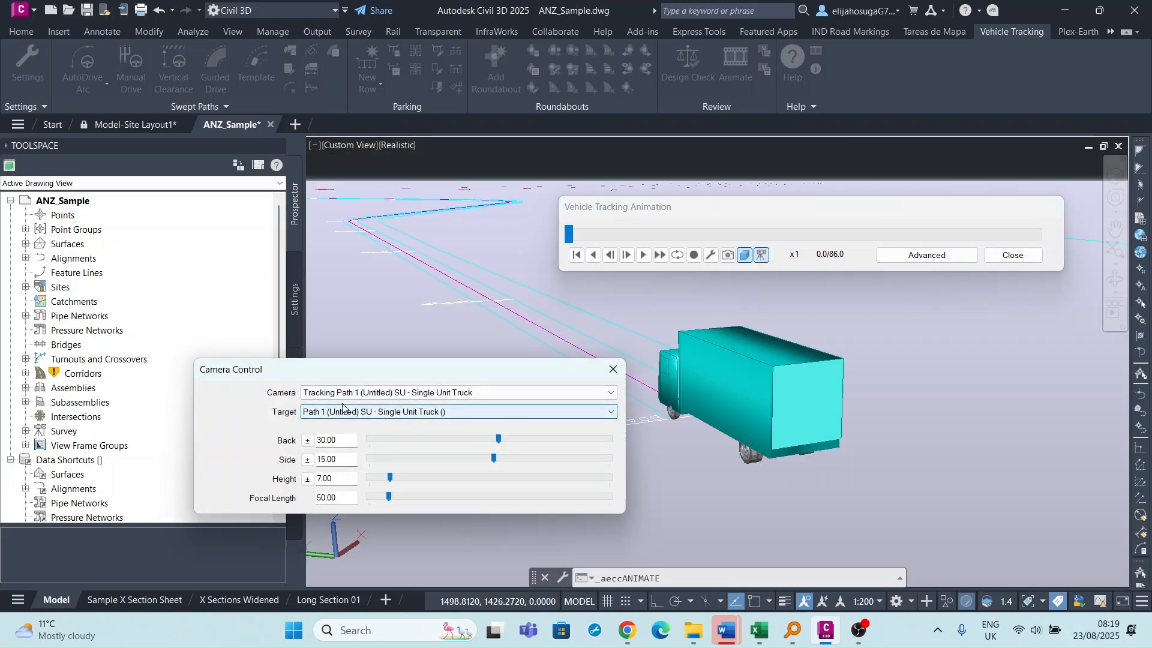
click(644, 255)
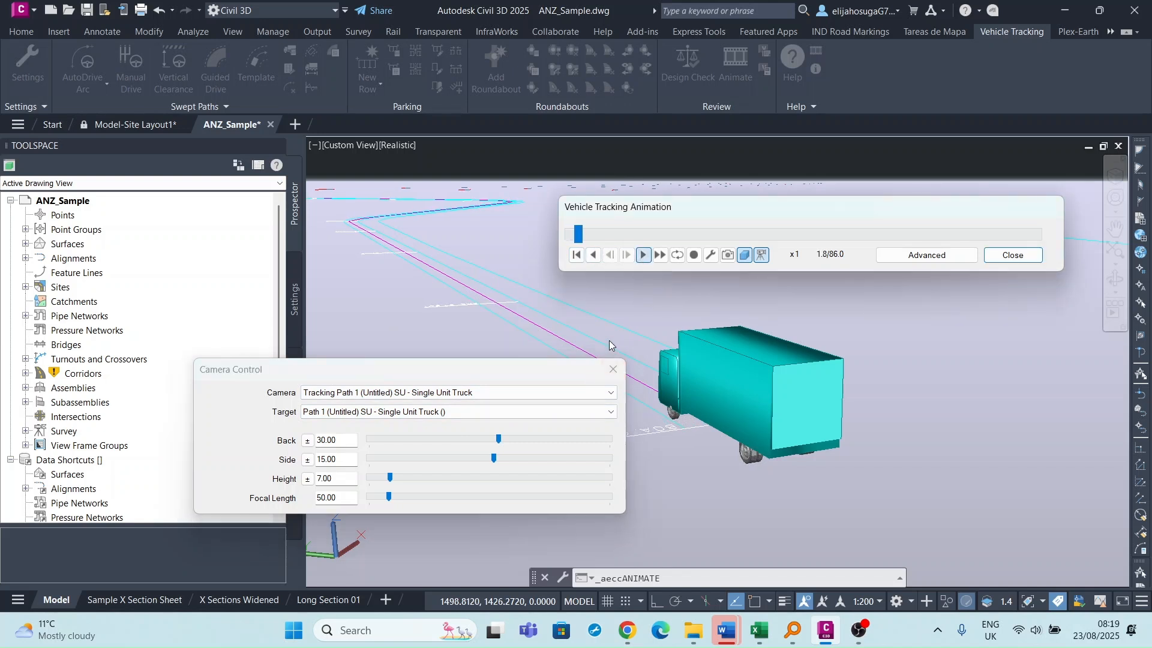
click(660, 255)
click(660, 256)
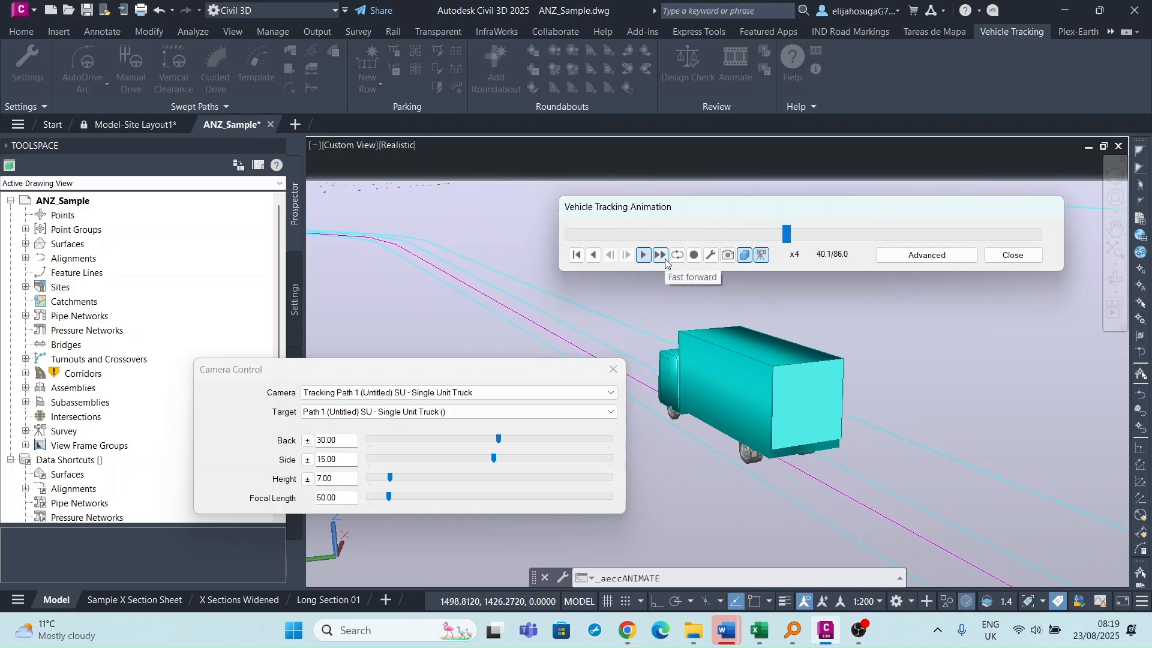
click(666, 262)
click(666, 262)
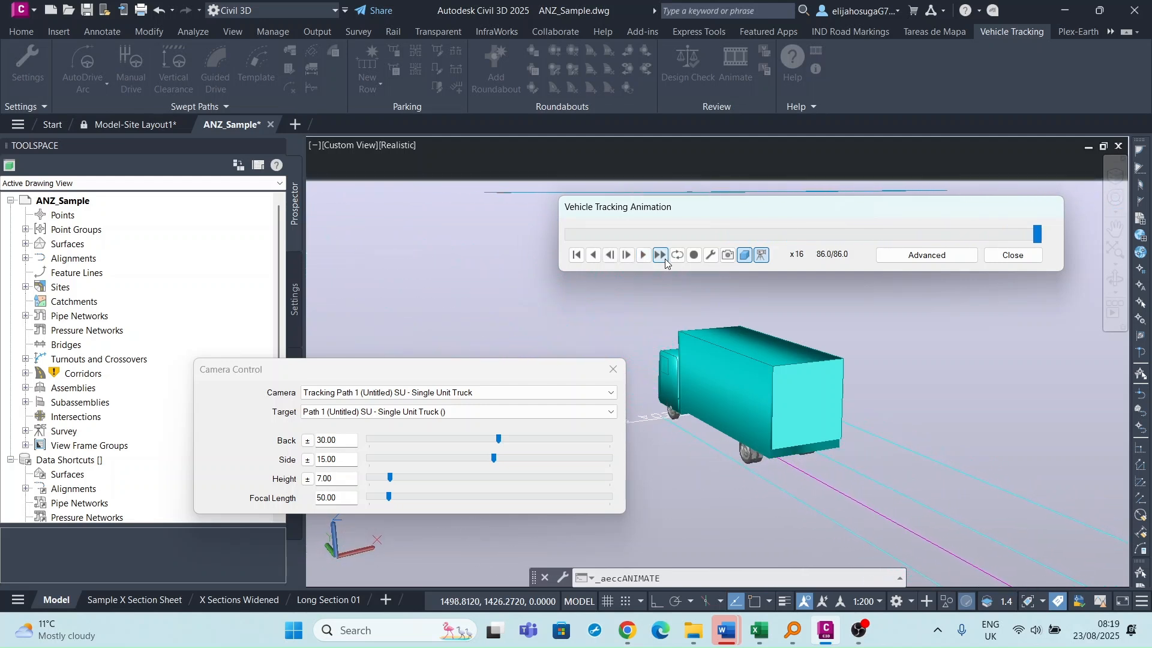
click(1013, 256)
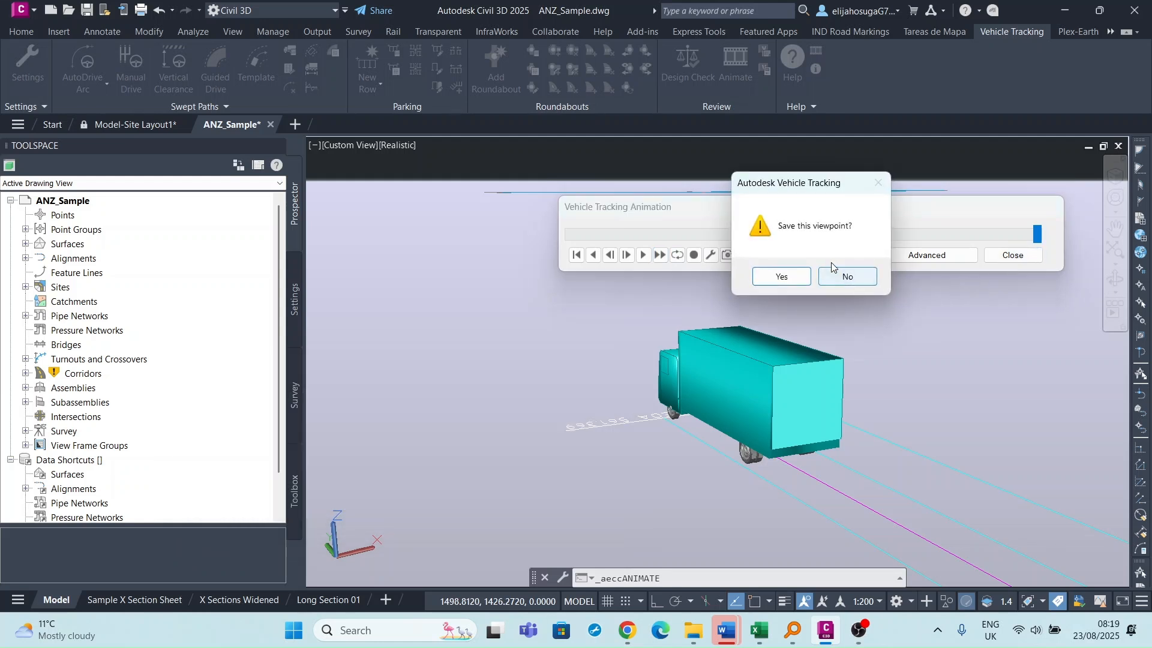
click(846, 277)
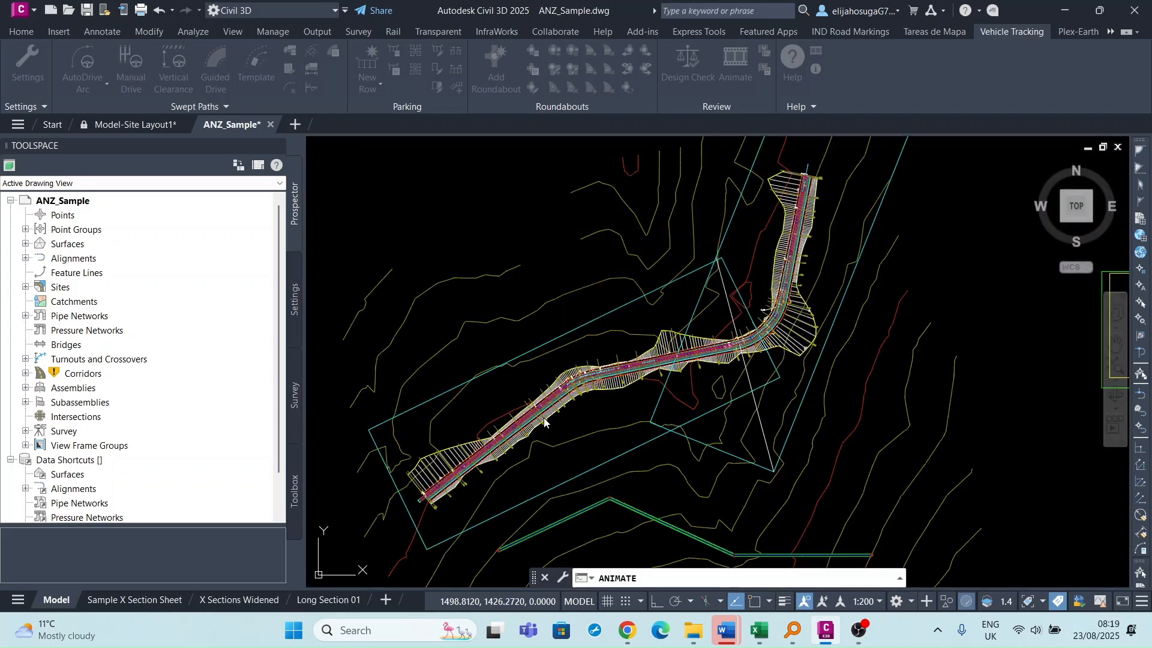
Step: Examine the swept path through the corridor's first bend and at the truck's position at the far end
scroll(815, 236, up, 2)
scroll(594, 354, up, 4)
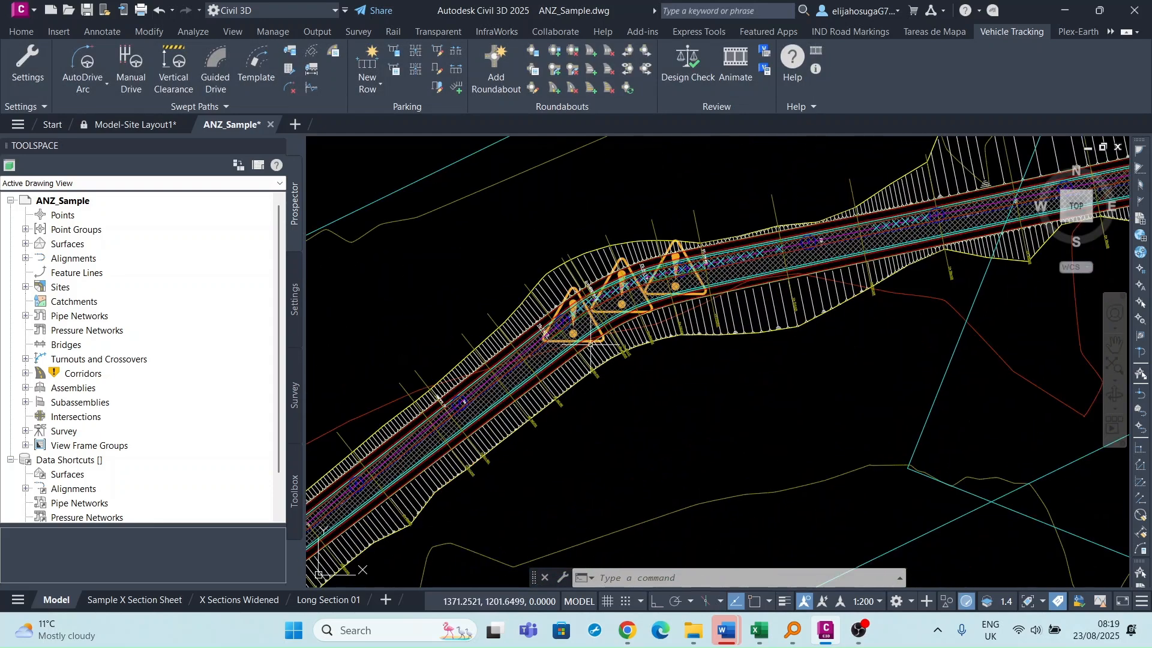
scroll(593, 358, up, 3)
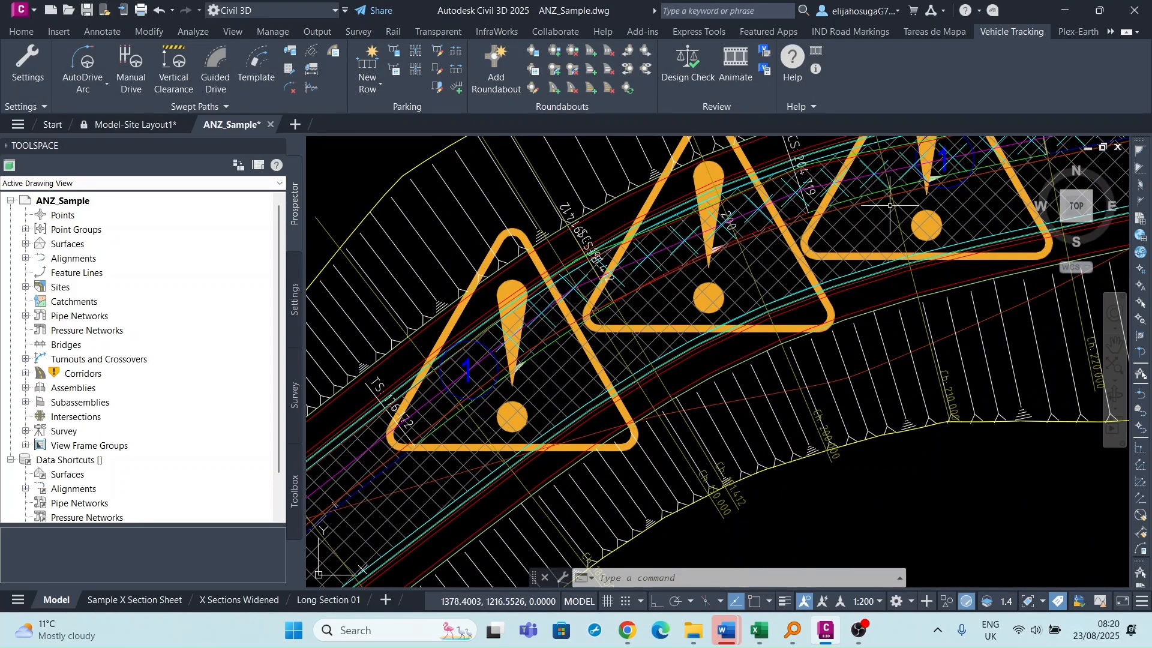
scroll(690, 256, down, 8)
scroll(852, 252, up, 5)
scroll(792, 267, down, 7)
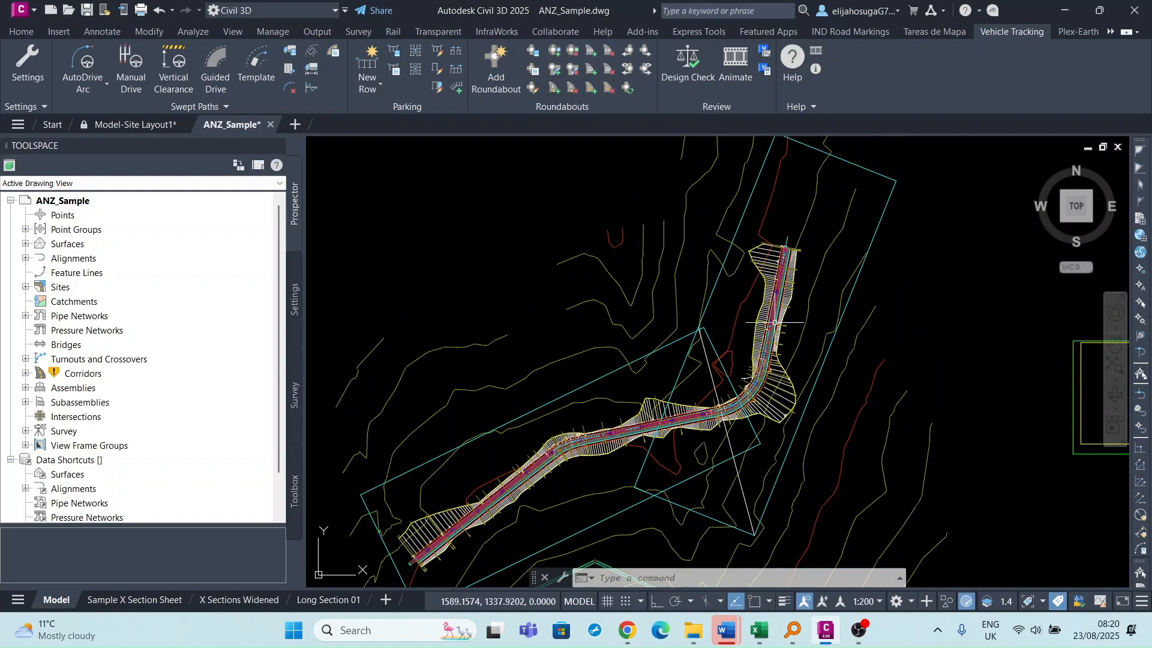
scroll(751, 337, up, 10)
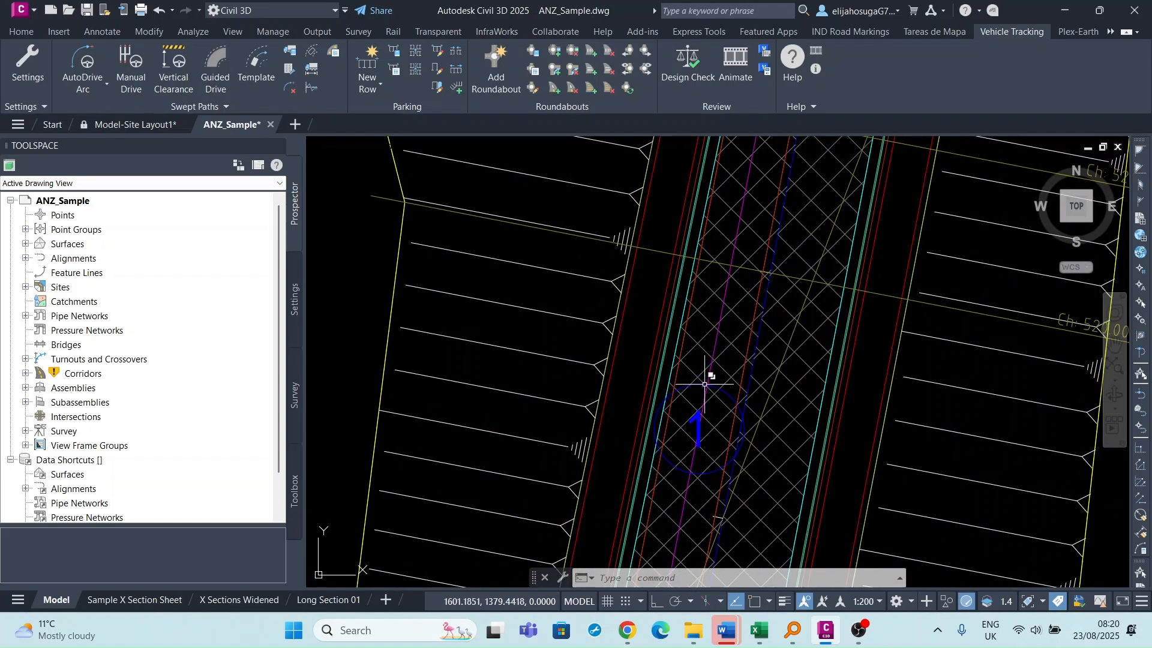
scroll(705, 384, down, 6)
scroll(720, 336, up, 5)
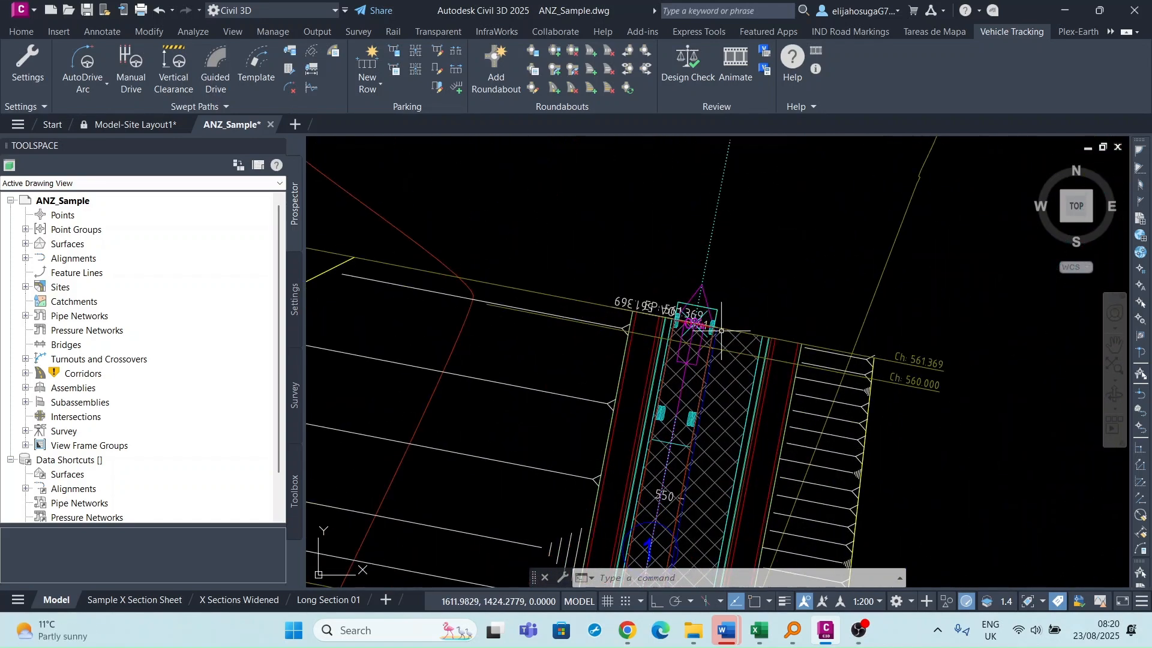
Step: Select the vehicle tracking path at the corridor's far end and examine its target points and swept envelope through the sharp bend
click(703, 315)
scroll(768, 244, down, 8)
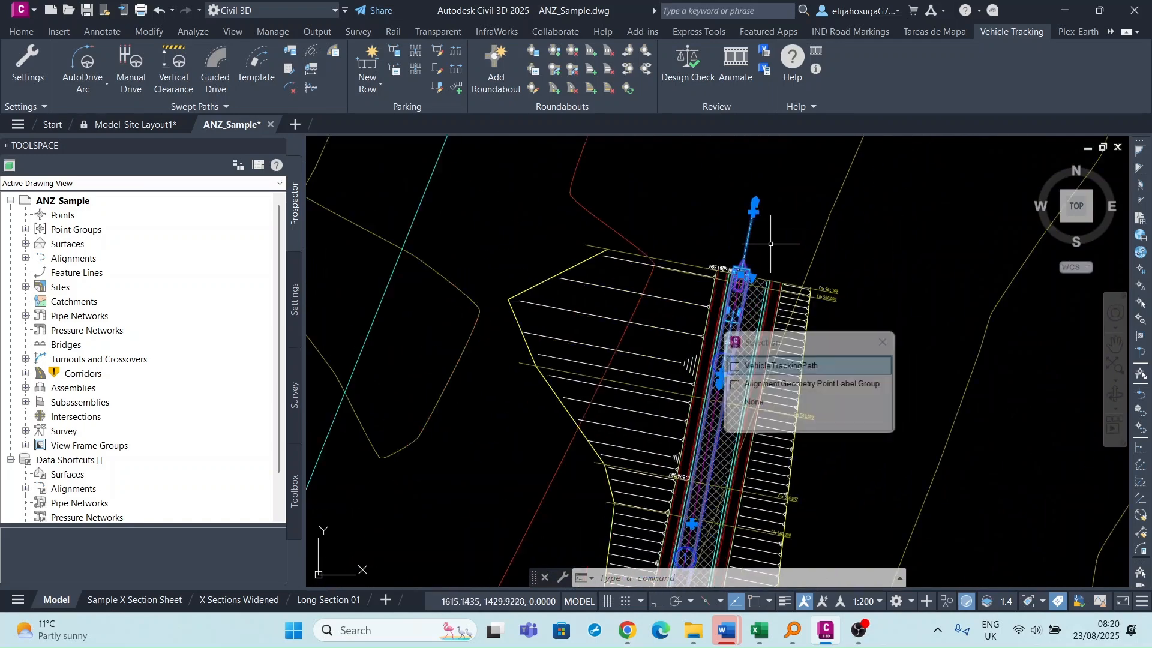
scroll(713, 467, up, 5)
scroll(714, 467, up, 8)
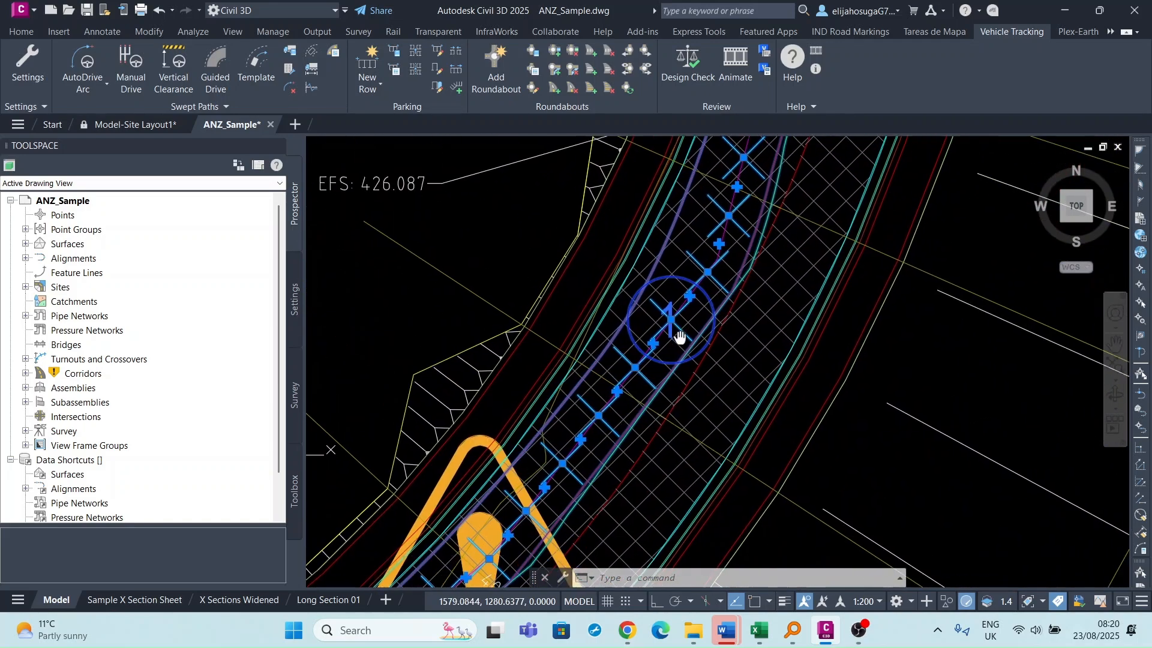
scroll(626, 329, up, 4)
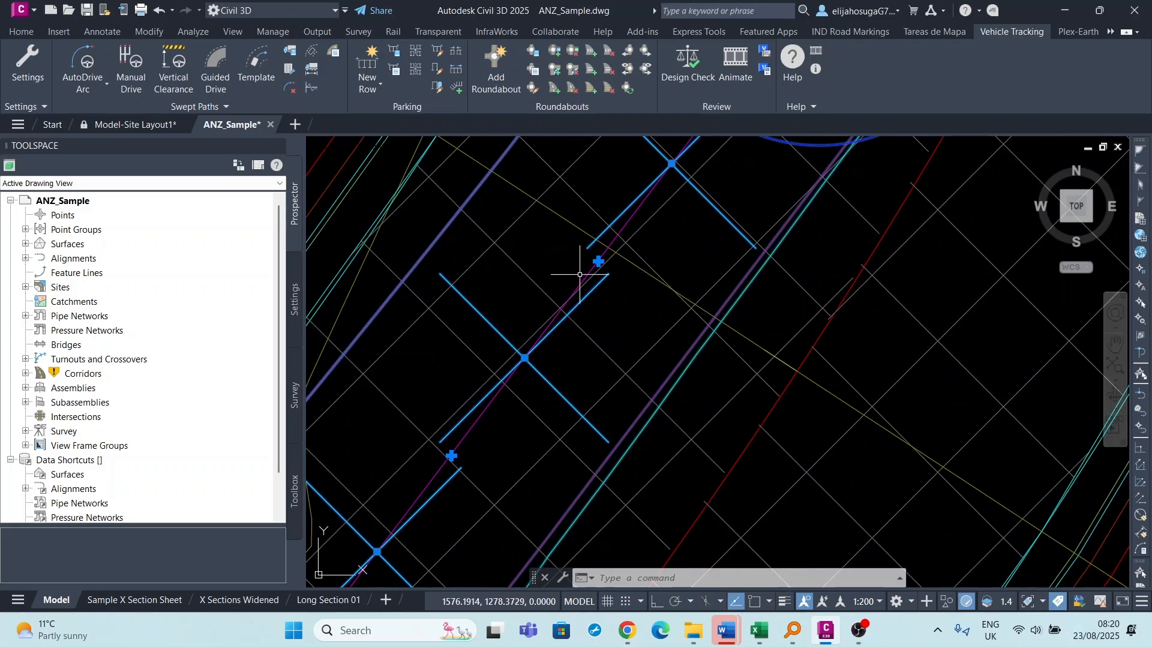
scroll(580, 277, down, 10)
middle_drag(601, 249, 622, 337)
scroll(623, 337, up, 6)
scroll(620, 270, down, 8)
middle_drag(630, 272, 667, 327)
scroll(683, 293, up, 2)
scroll(698, 206, down, 2)
middle_drag(698, 205, 613, 347)
scroll(638, 282, down, 3)
scroll(645, 213, up, 3)
scroll(645, 213, down, 8)
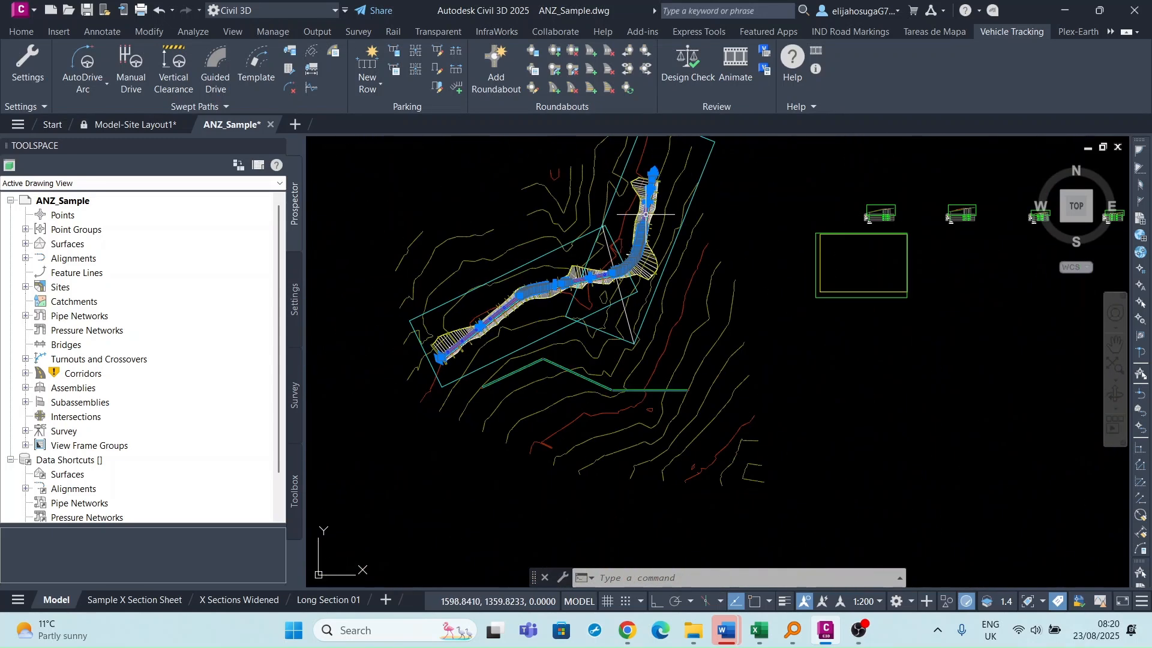
middle_drag(612, 272, 613, 337)
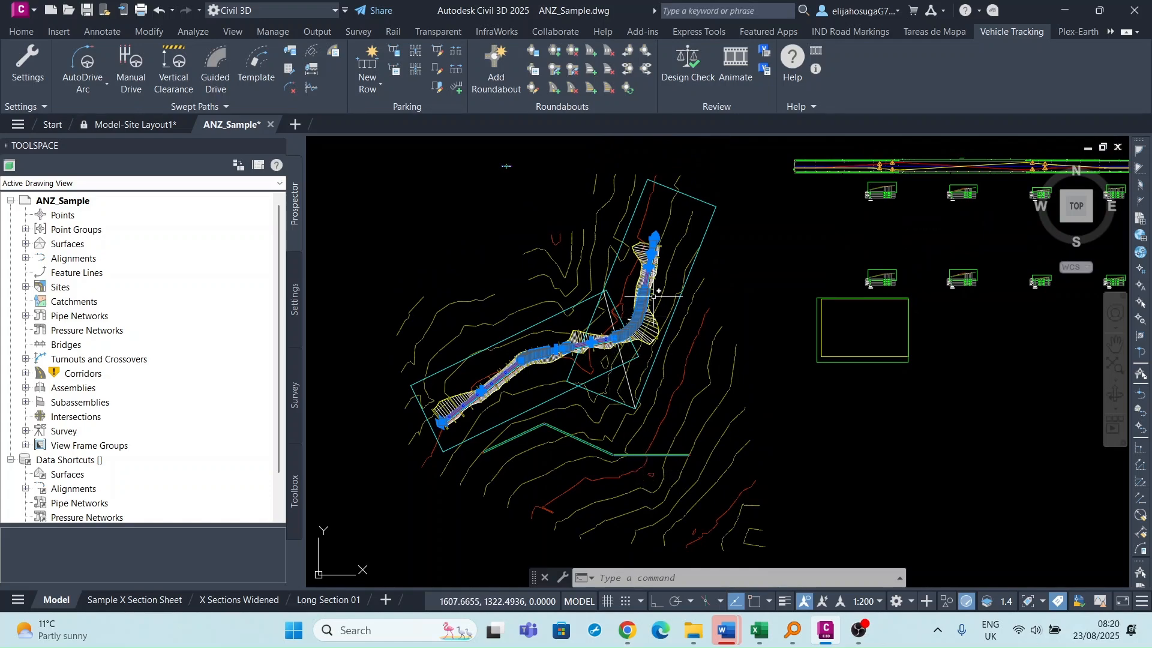
scroll(654, 296, up, 5)
scroll(674, 283, down, 4)
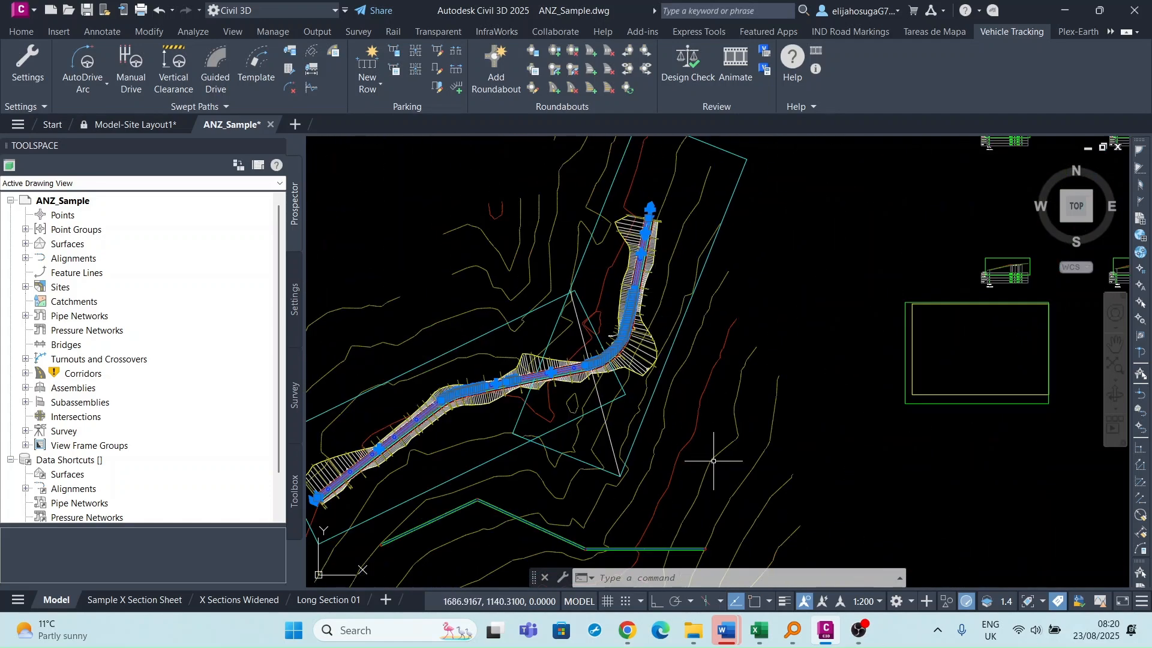